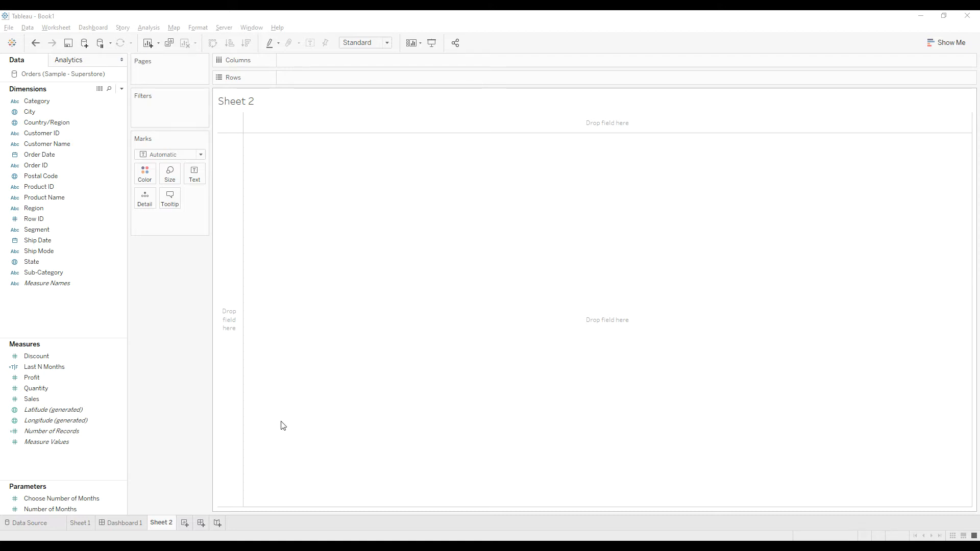
Create a calculated field named "KPI Indicator"
{"action": "right_click", "coordinate": [45, 306]}
{"action": "left_click", "coordinate": [62, 313]}
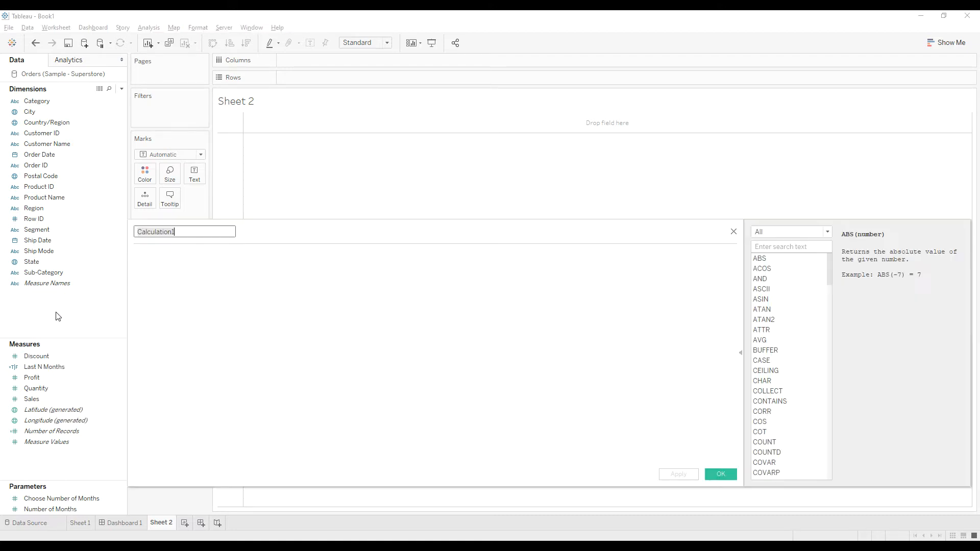
{"action": "type", "text": "KPI Indictor"}
{"action": "left_click", "coordinate": [275, 278]}
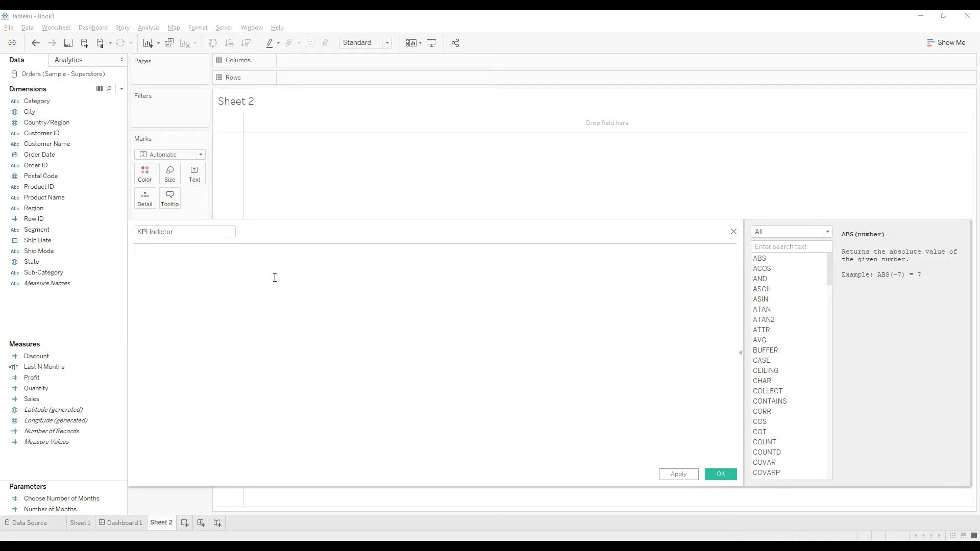
{"action": "left_click", "coordinate": [166, 232]}
{"action": "type", "text": "a"}
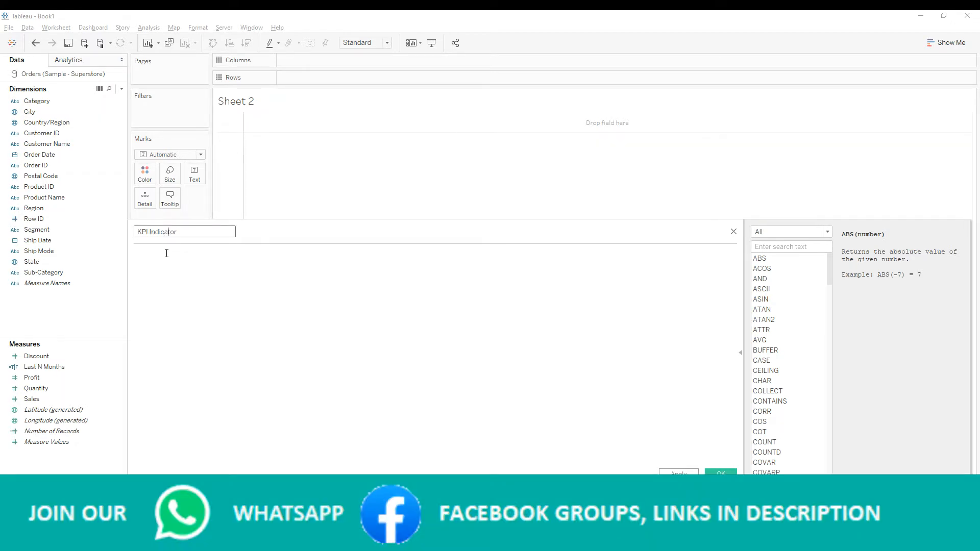
Start the KPI Indicator formula with the condition if SUM([Profit])>0 then
{"action": "left_click", "coordinate": [165, 253]}
{"action": "type", "text": "if"}
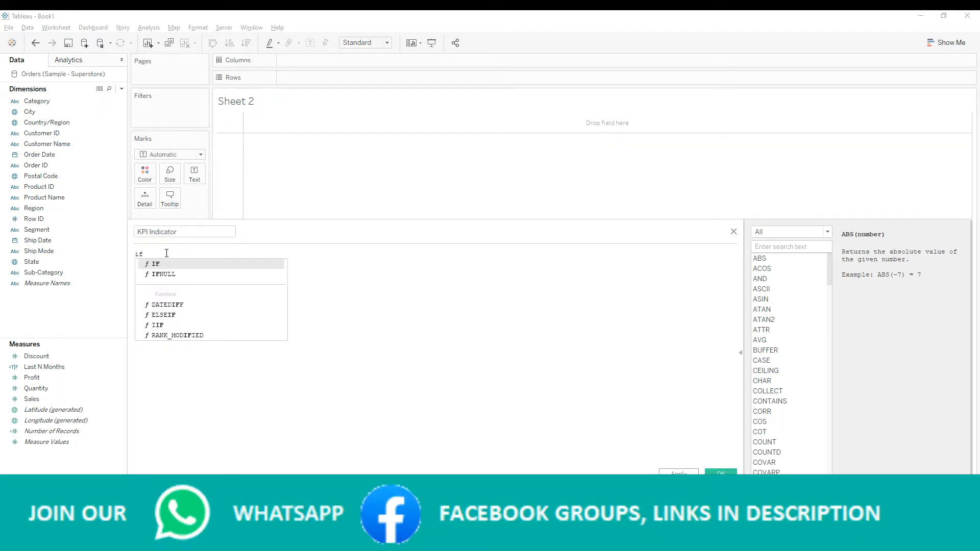
{"action": "type", "text": " sum"}
{"action": "key", "text": "Return"}
{"action": "type", "text": "pro"}
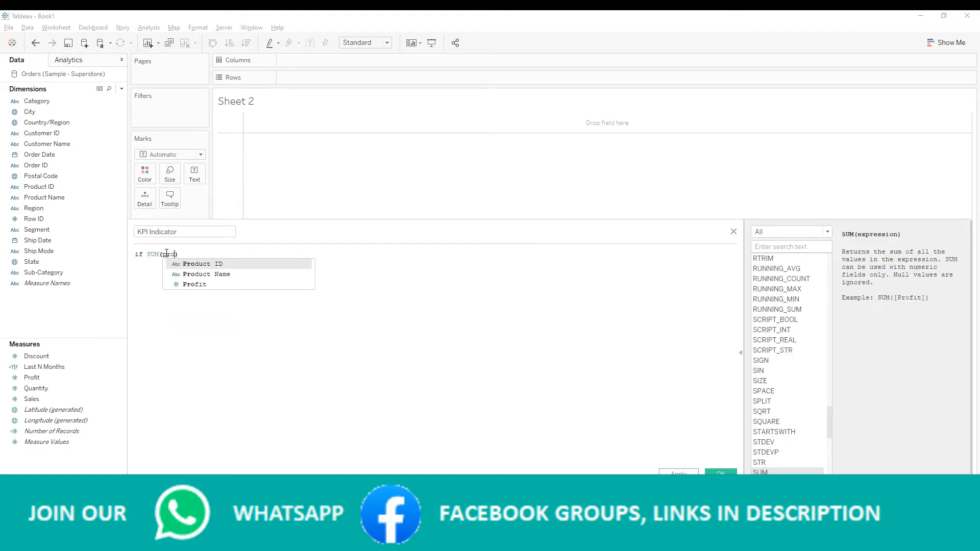
{"action": "key", "text": "Down"}
{"action": "key", "text": "Down"}
{"action": "key", "text": "Return"}
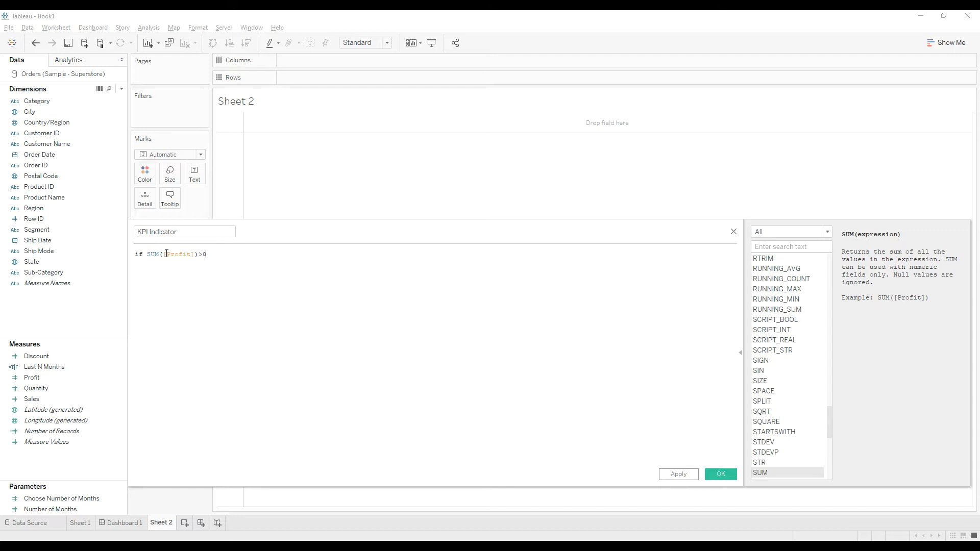
{"action": "type", "text": ">0 then"}
Switch to Firefox, search Google for "ascii symbol" and look through the first two pages of results
{"action": "key", "text": "alt+Tab"}
{"action": "left_click", "coordinate": [192, 40]}
{"action": "type", "text": "ascii "}
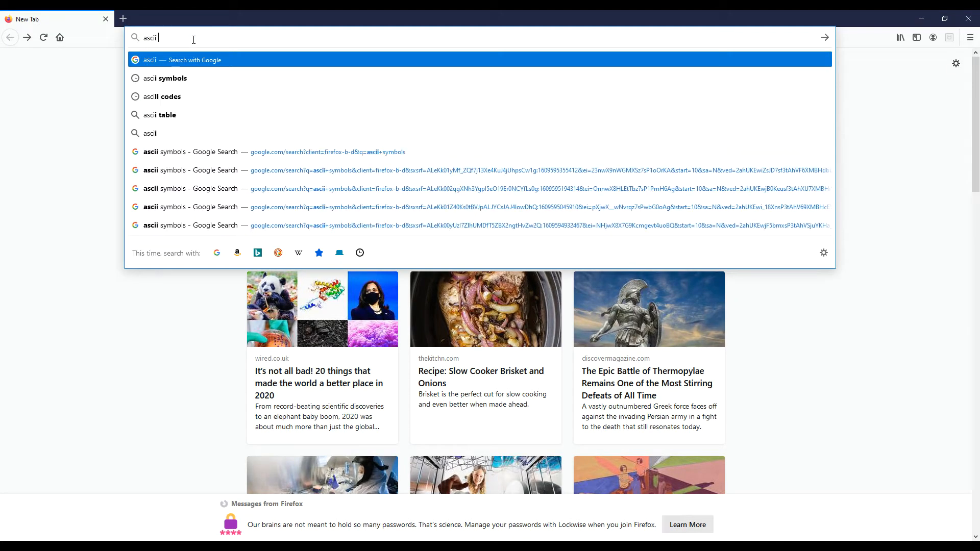
{"action": "type", "text": "symbol"}
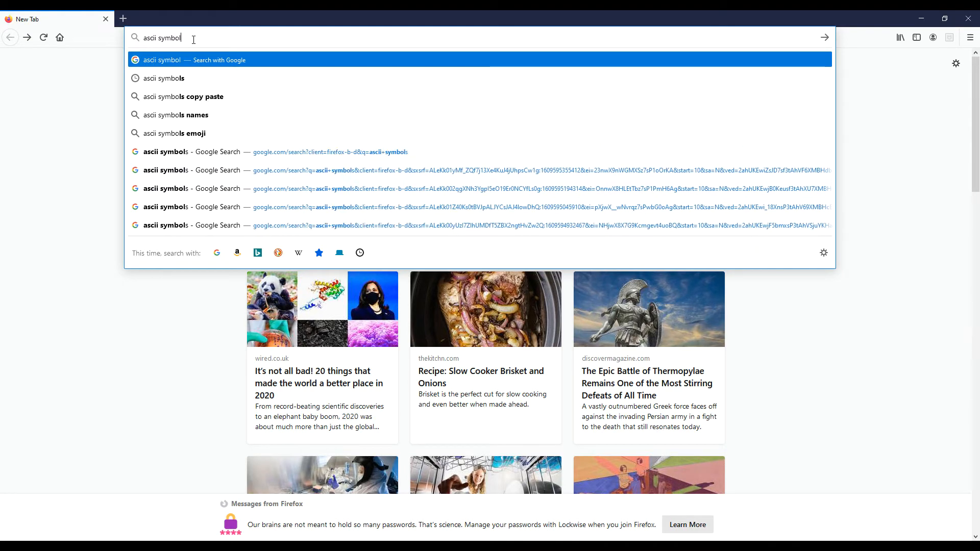
{"action": "key", "text": "Return"}
{"action": "scroll", "coordinate": [201, 322], "scroll_direction": "down", "scroll_amount": 15}
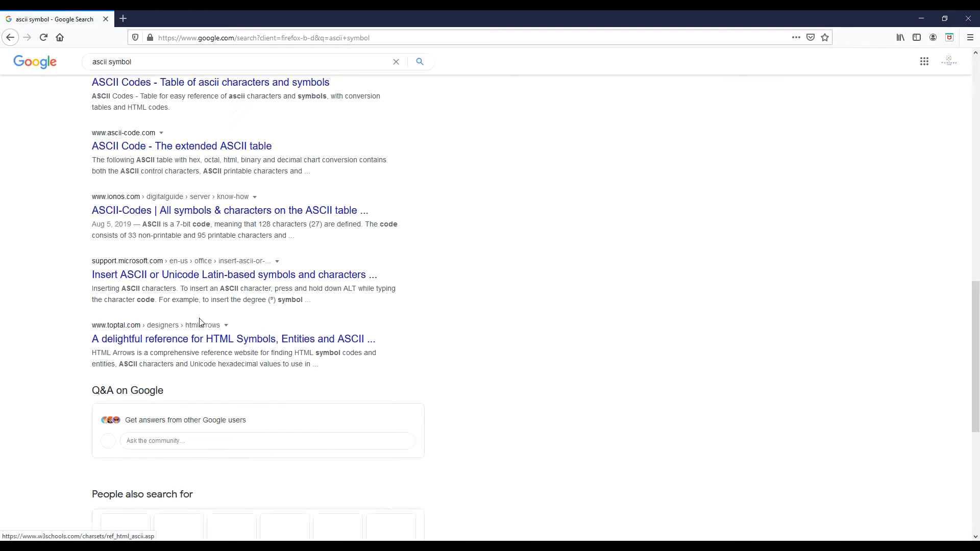
{"action": "left_click", "coordinate": [210, 478]}
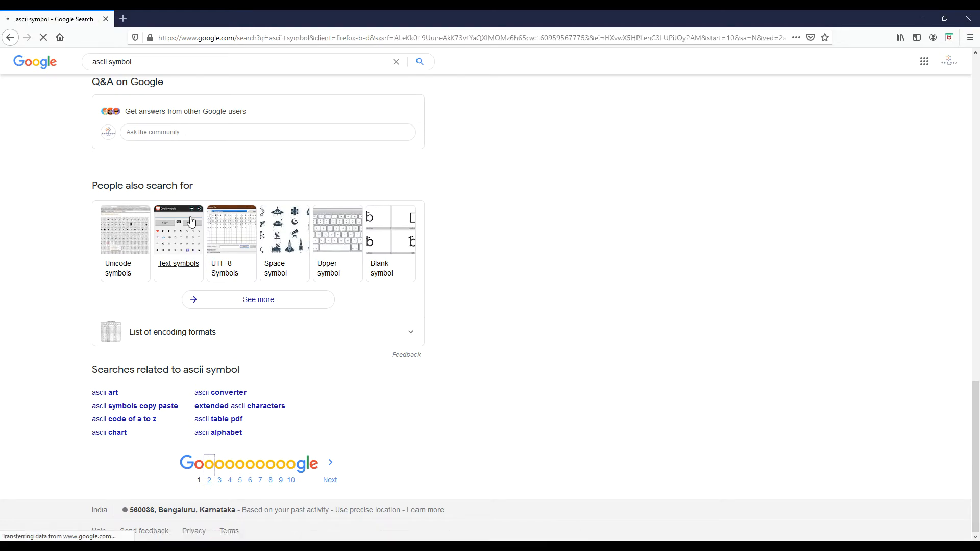
{"action": "scroll", "coordinate": [165, 285], "scroll_direction": "down", "scroll_amount": 4}
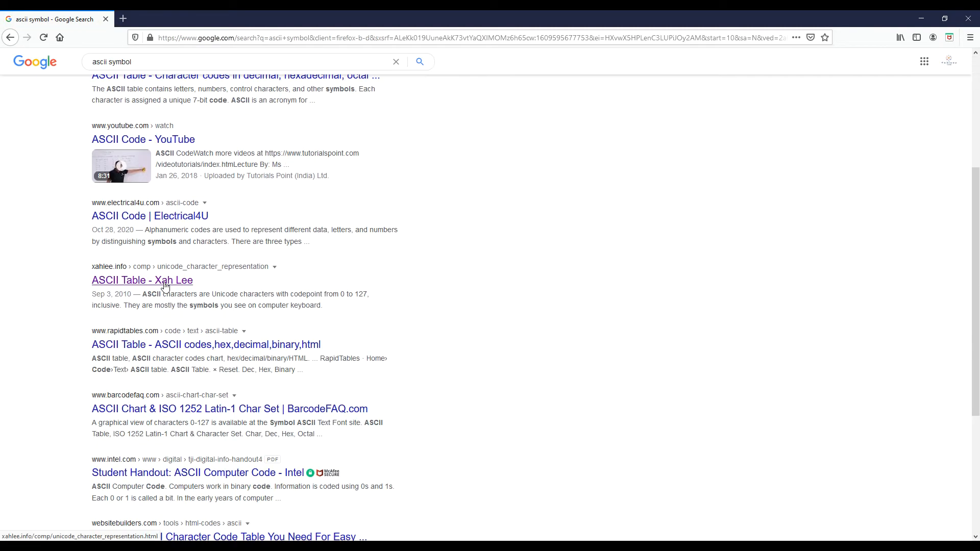
{"action": "scroll", "coordinate": [166, 291], "scroll_direction": "up", "scroll_amount": 4}
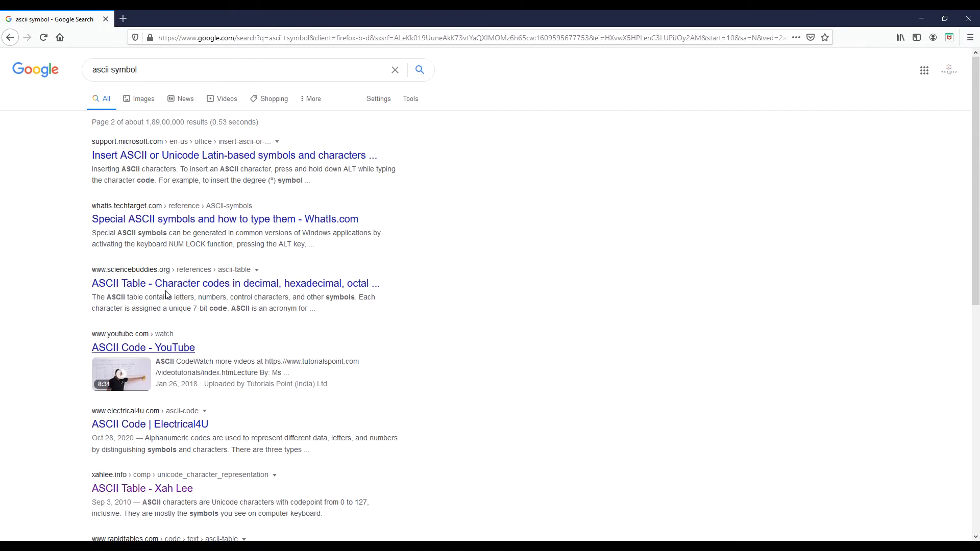
{"action": "scroll", "coordinate": [165, 294], "scroll_direction": "down", "scroll_amount": 7}
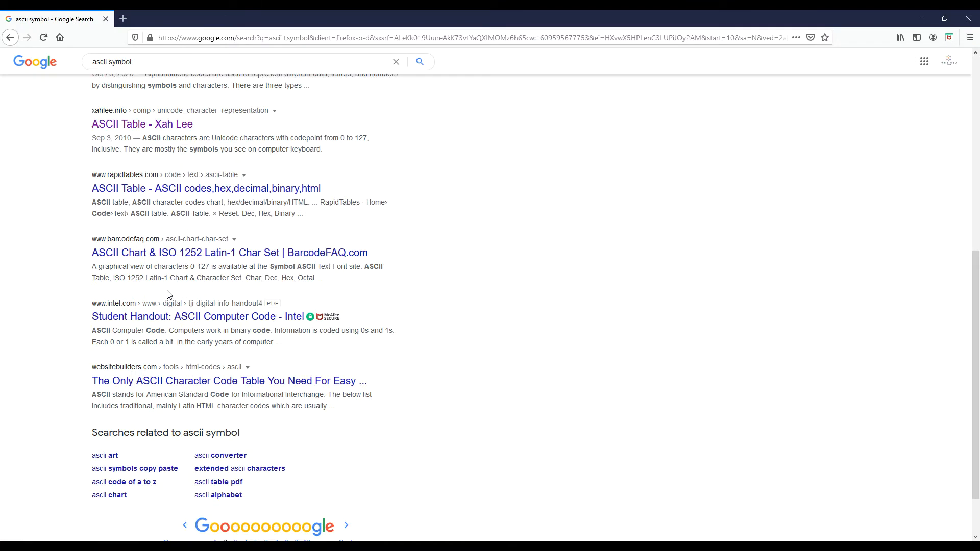
{"action": "scroll", "coordinate": [169, 295], "scroll_direction": "up", "scroll_amount": 5}
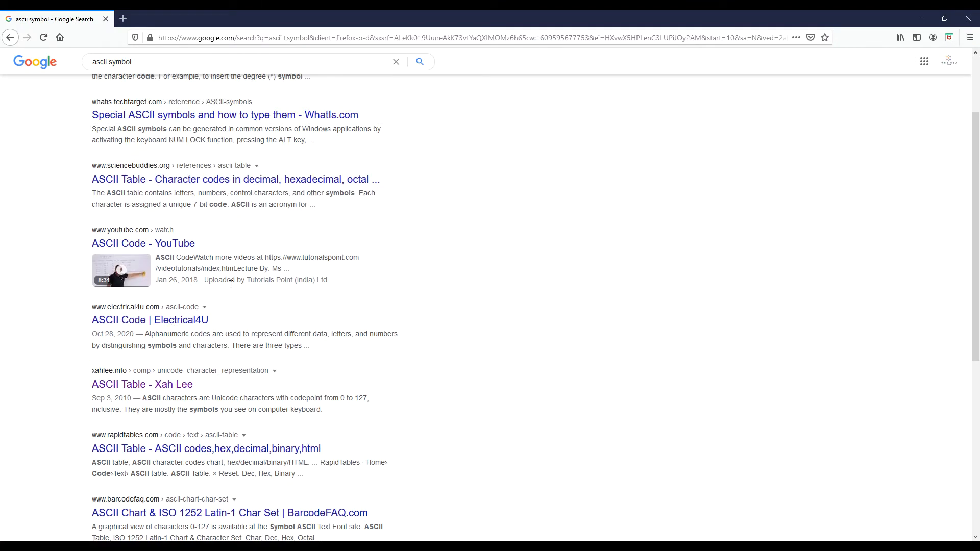
Search Google for "ascii symbols" and open the Alt Codes list from the second page of results
{"action": "scroll", "coordinate": [231, 284], "scroll_direction": "up", "scroll_amount": 2}
{"action": "left_click", "coordinate": [171, 72]}
{"action": "type", "text": "s"}
{"action": "key", "text": "Return"}
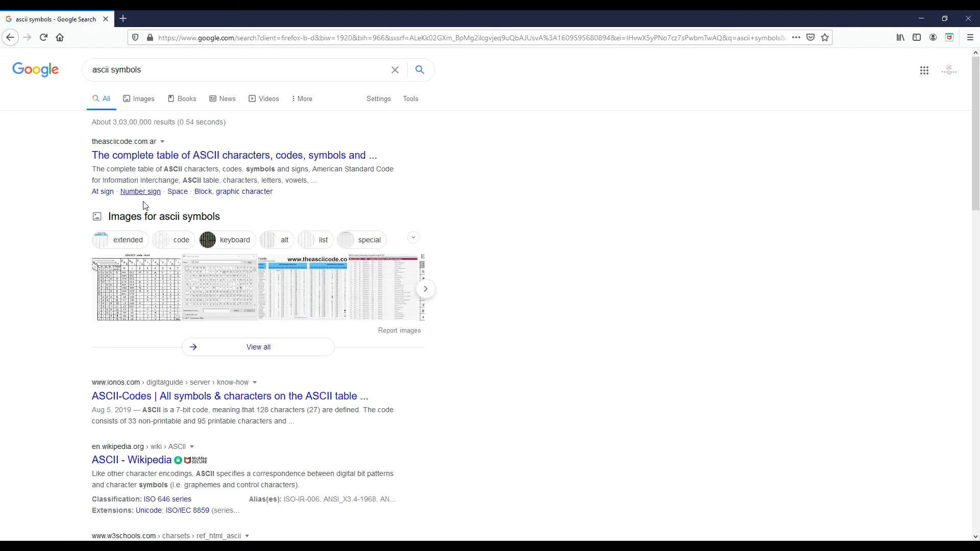
{"action": "scroll", "coordinate": [145, 201], "scroll_direction": "down", "scroll_amount": 6}
{"action": "scroll", "coordinate": [148, 247], "scroll_direction": "down", "scroll_amount": 6}
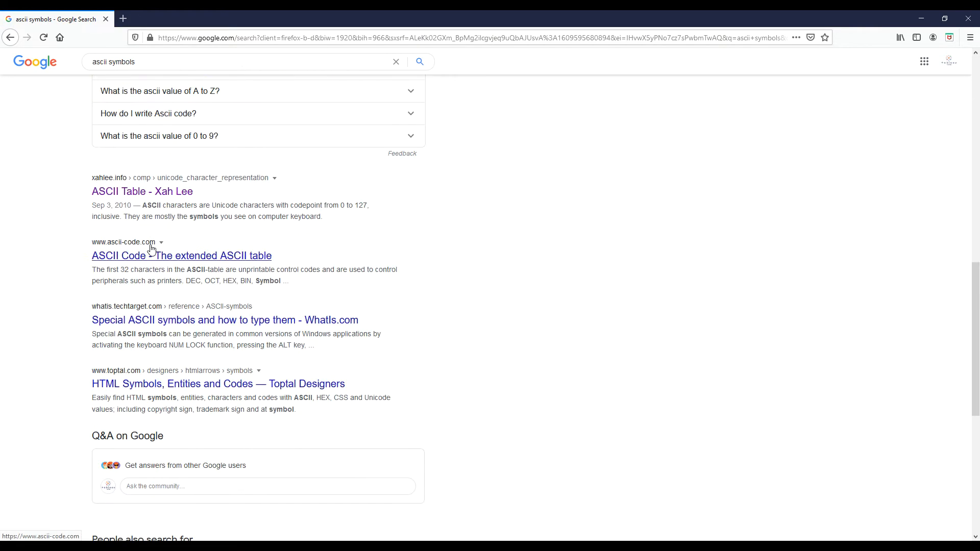
{"action": "scroll", "coordinate": [151, 250], "scroll_direction": "up", "scroll_amount": 3}
{"action": "scroll", "coordinate": [156, 313], "scroll_direction": "down", "scroll_amount": 6}
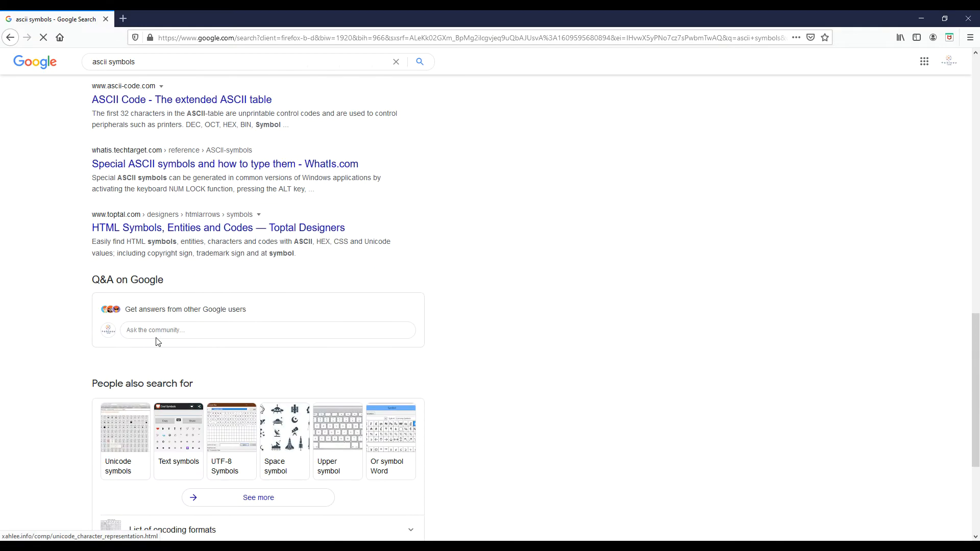
{"action": "scroll", "coordinate": [158, 342], "scroll_direction": "down", "scroll_amount": 4}
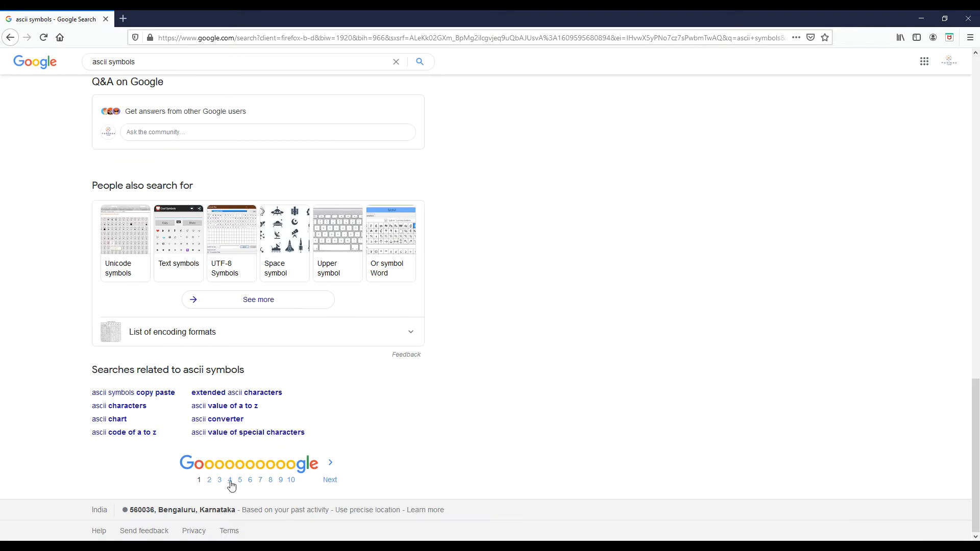
{"action": "left_click", "coordinate": [209, 480]}
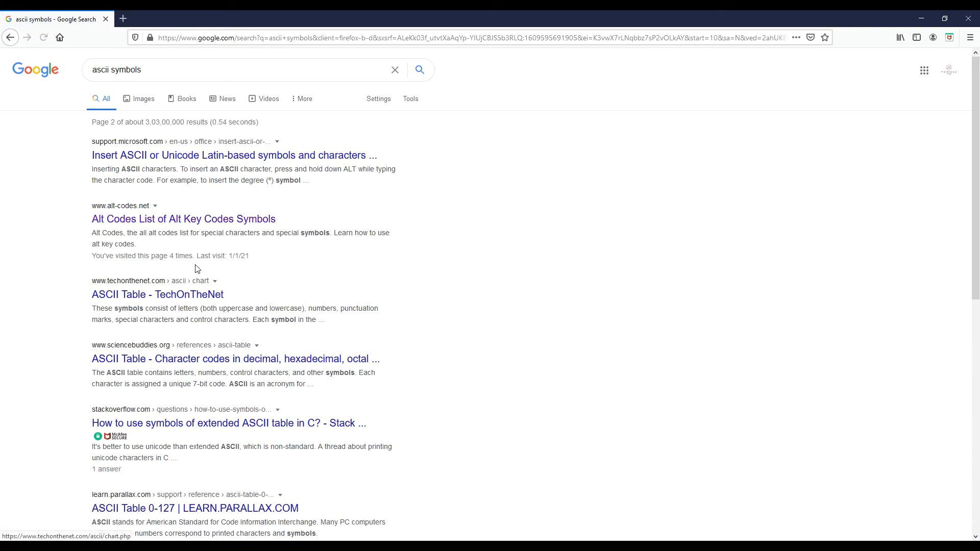
{"action": "left_click", "coordinate": [131, 223]}
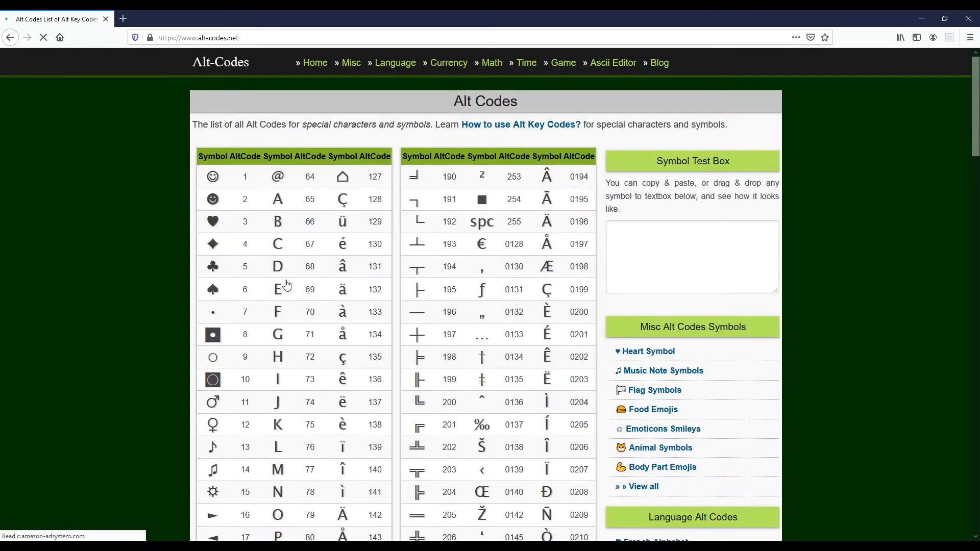
Copy the ▲ symbol (alt code 30) and insert it in quotes after "then" in the KPI Indicator formula in Tableau
{"action": "scroll", "coordinate": [280, 284], "scroll_direction": "down", "scroll_amount": 6}
{"action": "scroll", "coordinate": [270, 300], "scroll_direction": "down", "scroll_amount": 5}
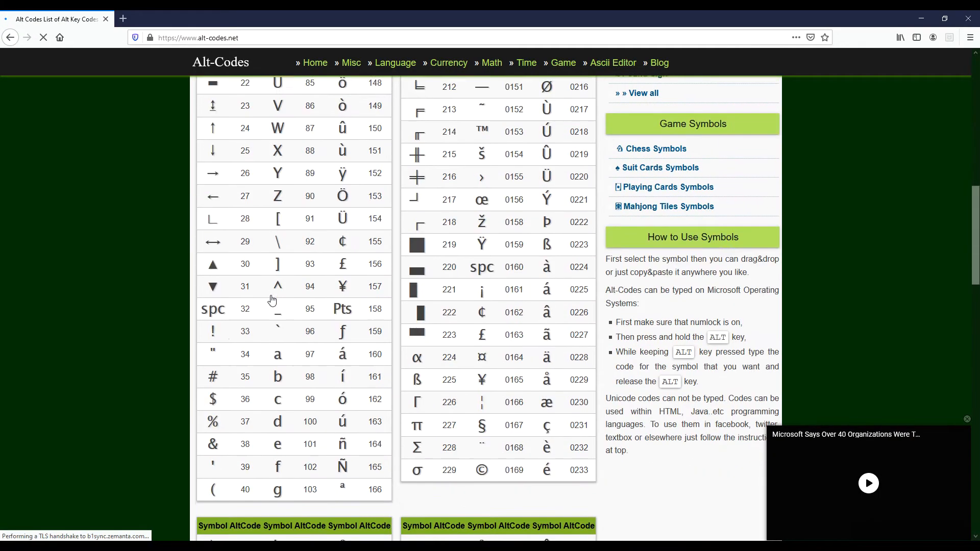
{"action": "left_click", "coordinate": [214, 261]}
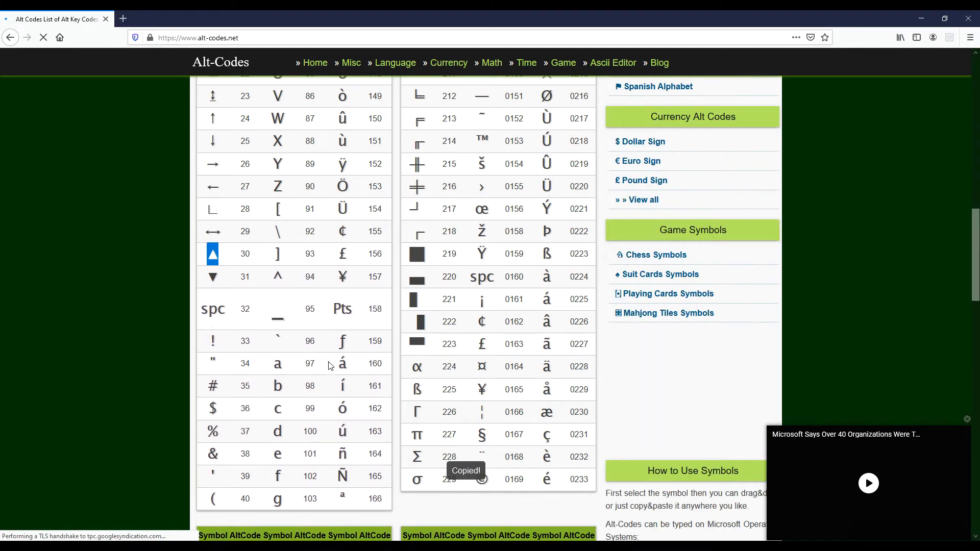
{"action": "key", "text": "alt+Tab"}
{"action": "left_click", "coordinate": [235, 256]}
{"action": "type", "text": "▲"}
{"action": "left_click", "coordinate": [286, 256]}
Add an ELSE branch with an empty quoted string on a new line of the formula
{"action": "key", "text": "Return"}
{"action": "type", "text": "e"}
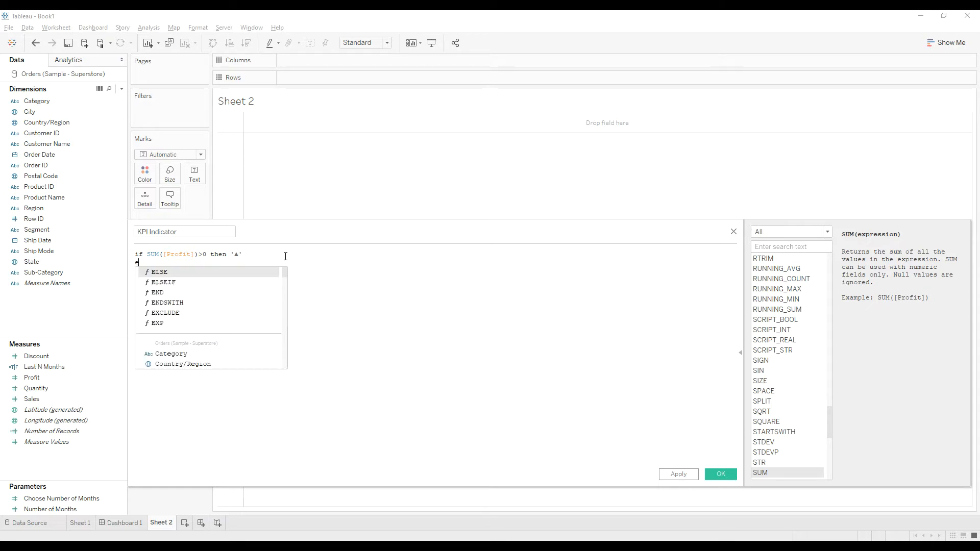
{"action": "type", "text": "ls"}
{"action": "key", "text": "Return"}
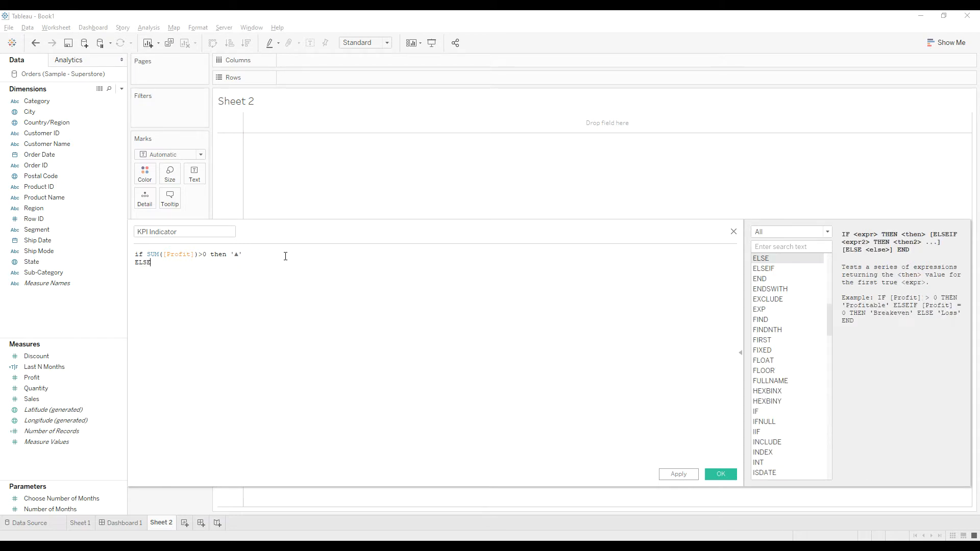
{"action": "type", "text": "'"}
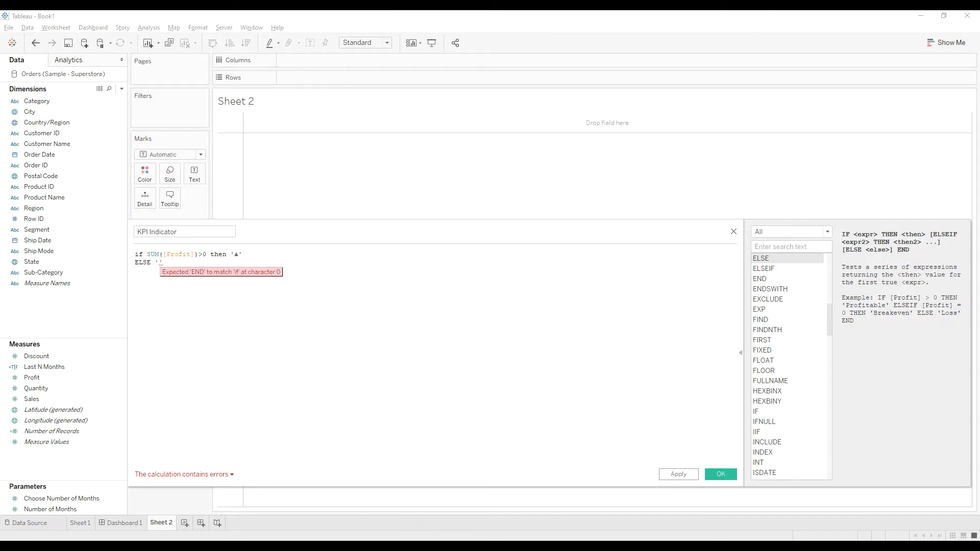
Copy the ▼ symbol (alt code 31) from Firefox into the ELSE quotes in Tableau, finish the formula with END and save the field
{"action": "key", "text": "alt+Tab"}
{"action": "left_click", "coordinate": [213, 276]}
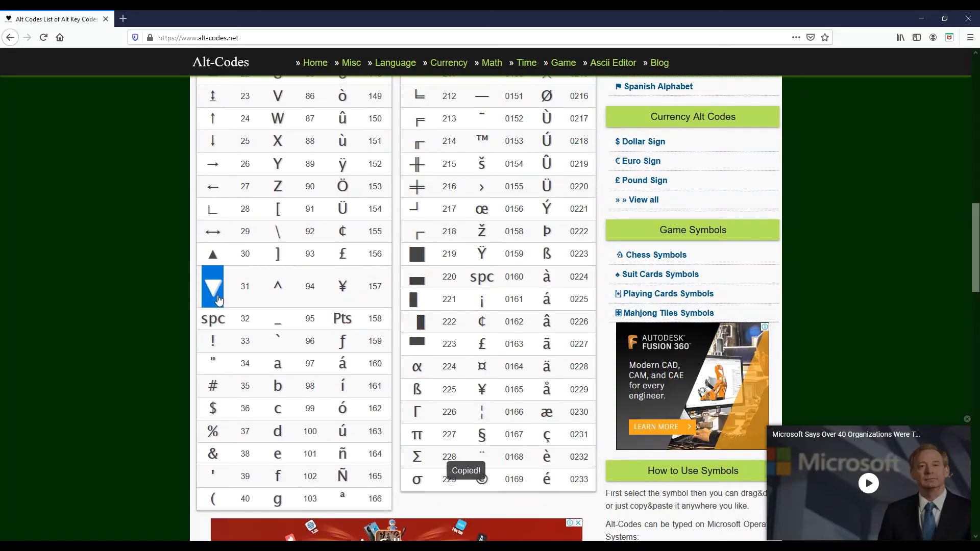
{"action": "key", "text": "alt+Tab"}
{"action": "key", "text": "ctrl+v"}
{"action": "type", "text": "END"}
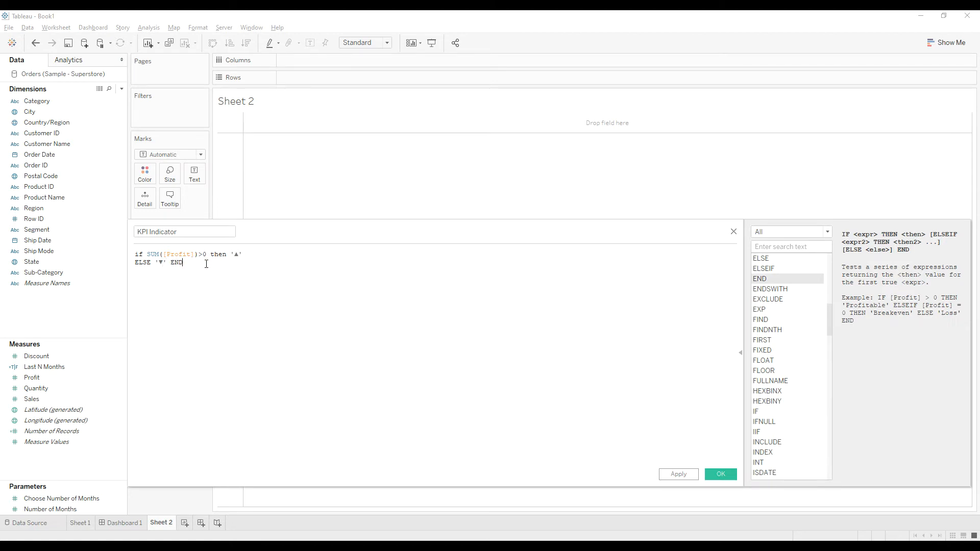
{"action": "left_click", "coordinate": [720, 473]}
Put KPI Indicator on the sheet as a text mark and widen the Marks card to fit its name
{"action": "left_click_drag", "start_coordinate": [212, 221], "coordinate": [220, 236]}
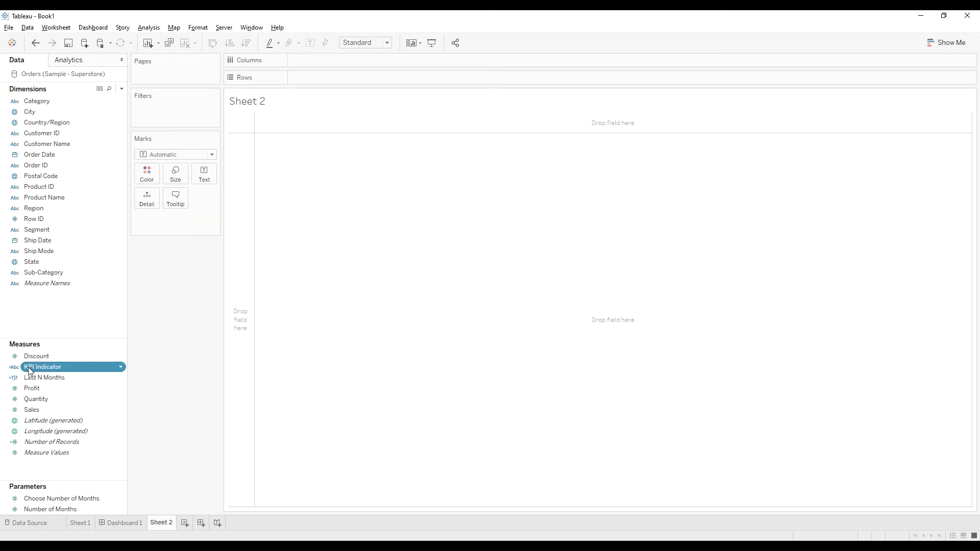
{"action": "left_click_drag", "start_coordinate": [29, 371], "coordinate": [243, 204]}
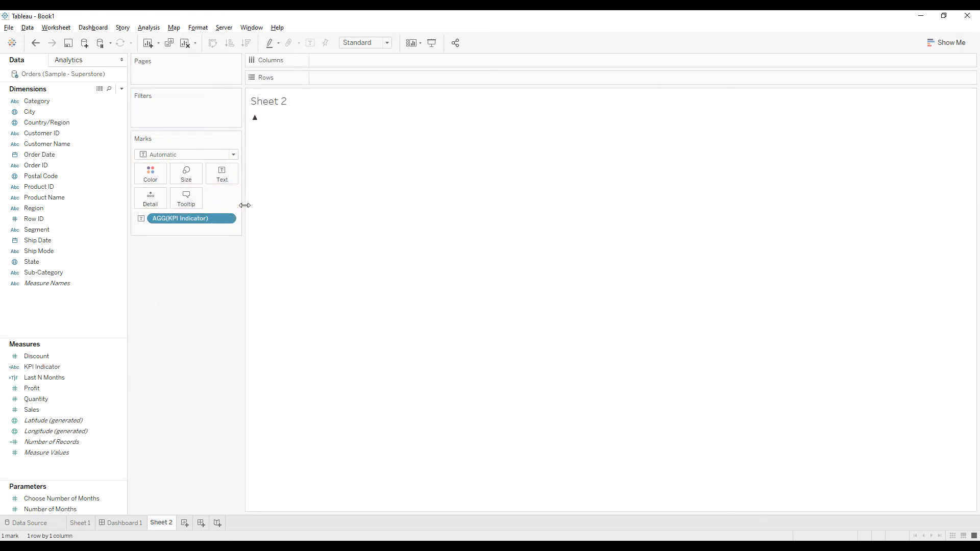
Show a filter for the Customer ID dimension on the sheet
{"action": "left_click", "coordinate": [52, 116]}
{"action": "right_click", "coordinate": [44, 133]}
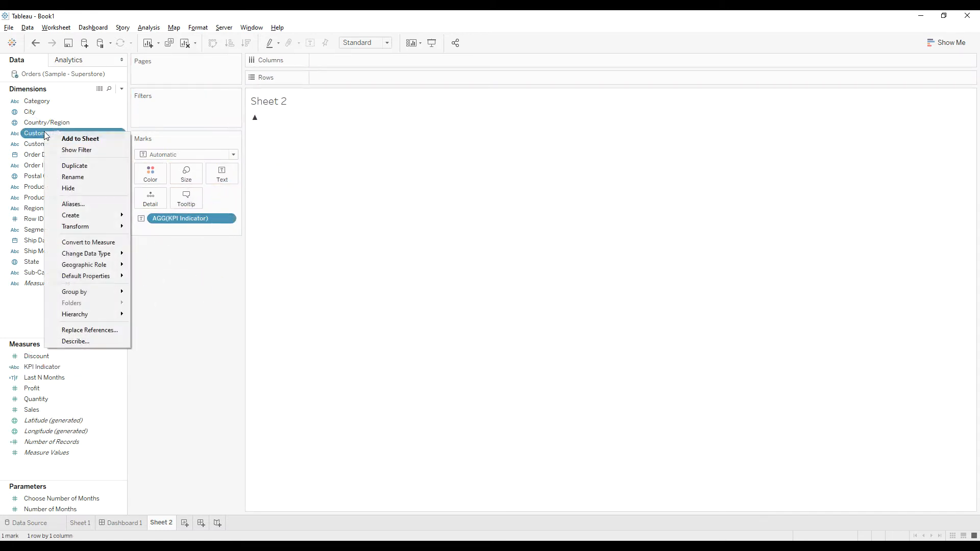
{"action": "left_click", "coordinate": [82, 149]}
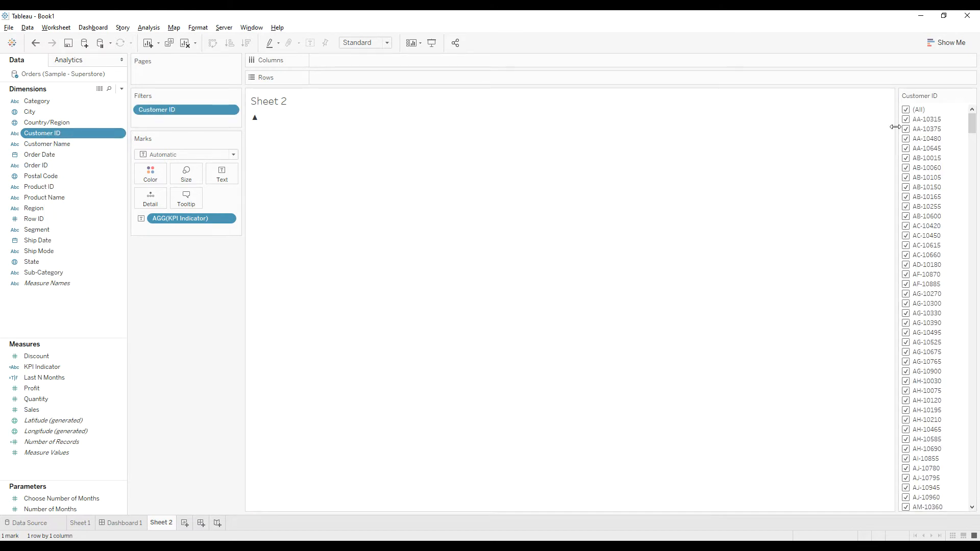
Limit the Customer ID filter to the first customer, and add the third customer to compare the indicator arrow
{"action": "left_click", "coordinate": [906, 109]}
{"action": "left_click", "coordinate": [906, 120]}
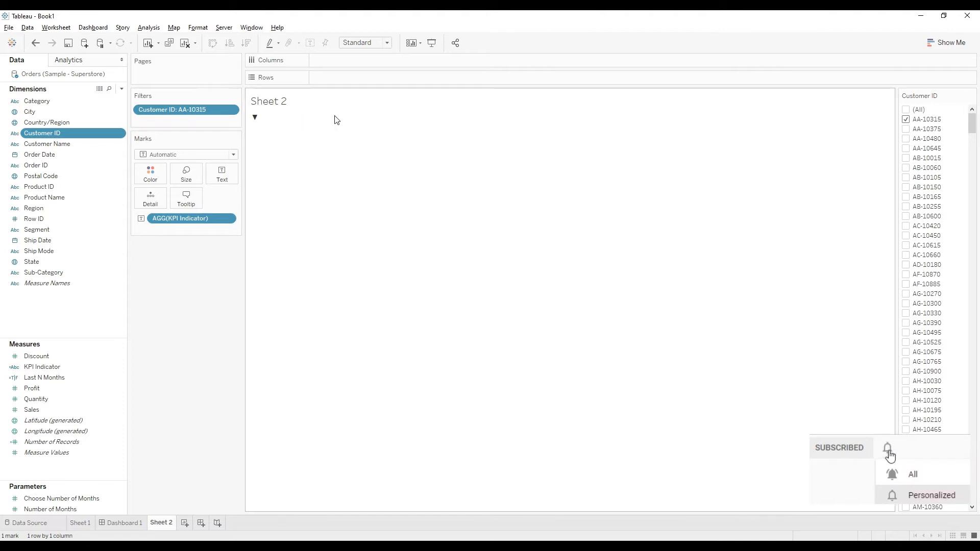
{"action": "mouse_move", "coordinate": [254, 123]}
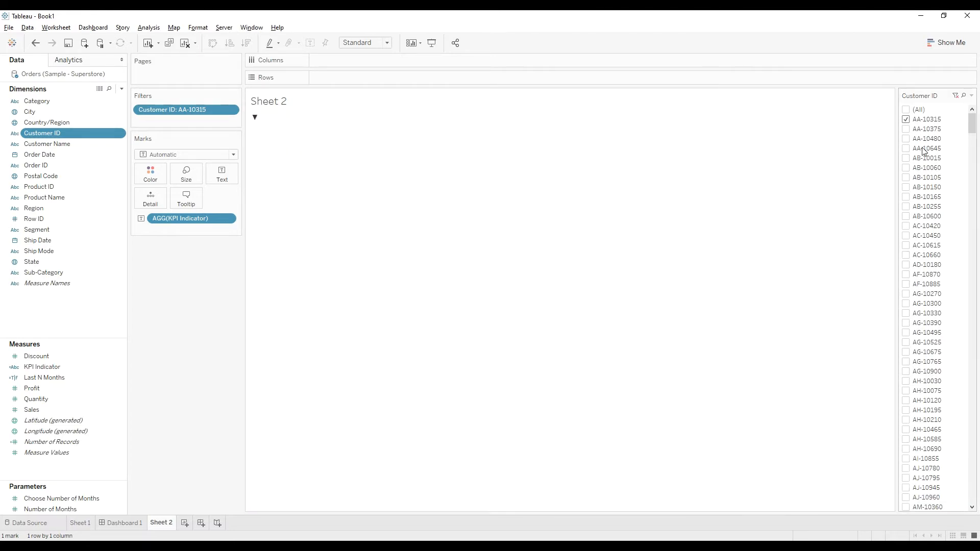
{"action": "left_click", "coordinate": [906, 138]}
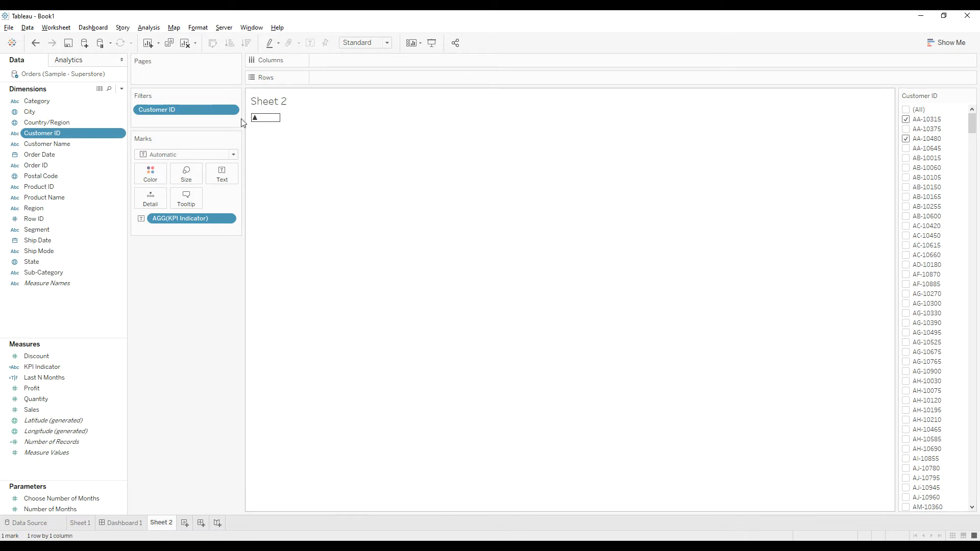
{"action": "mouse_move", "coordinate": [265, 126]}
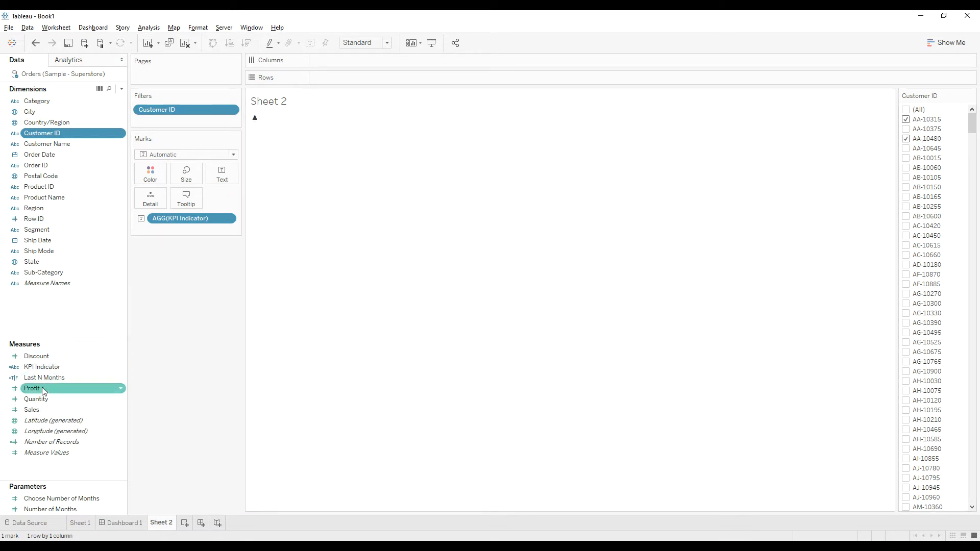
Add Profit as a text mark with the KPI indicator and remove the third customer from the Customer ID filter
{"action": "left_click_drag", "start_coordinate": [31, 388], "coordinate": [224, 180]}
{"action": "mouse_move", "coordinate": [258, 130]}
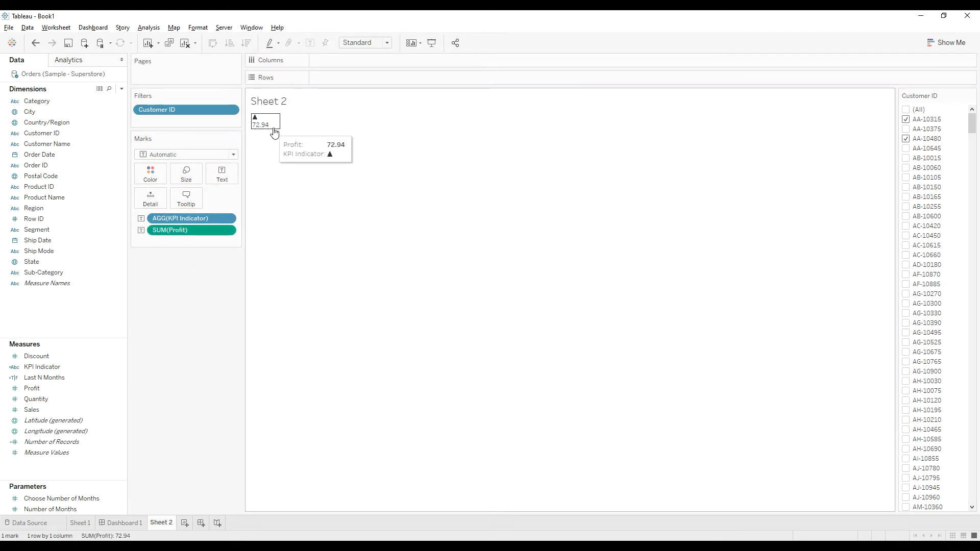
{"action": "left_click", "coordinate": [906, 139]}
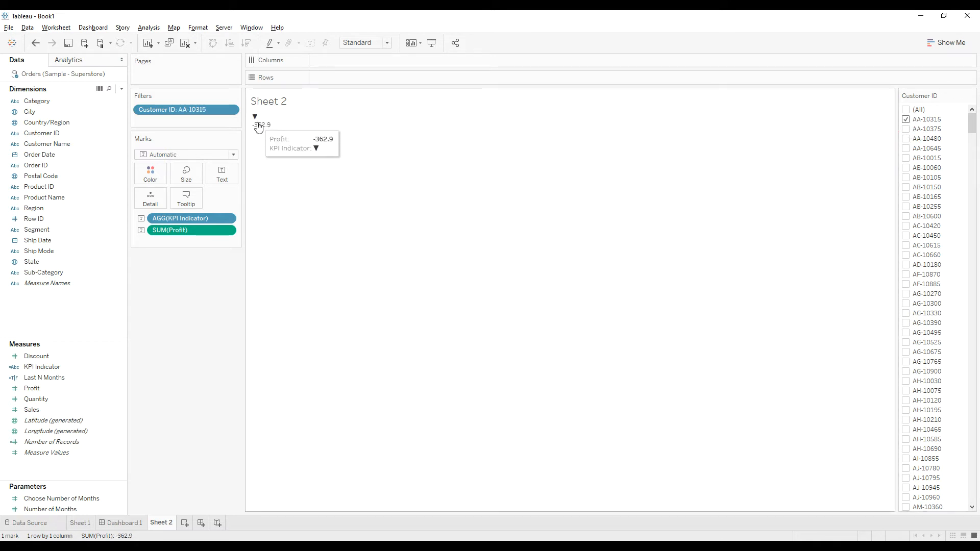
{"action": "mouse_move", "coordinate": [263, 134]}
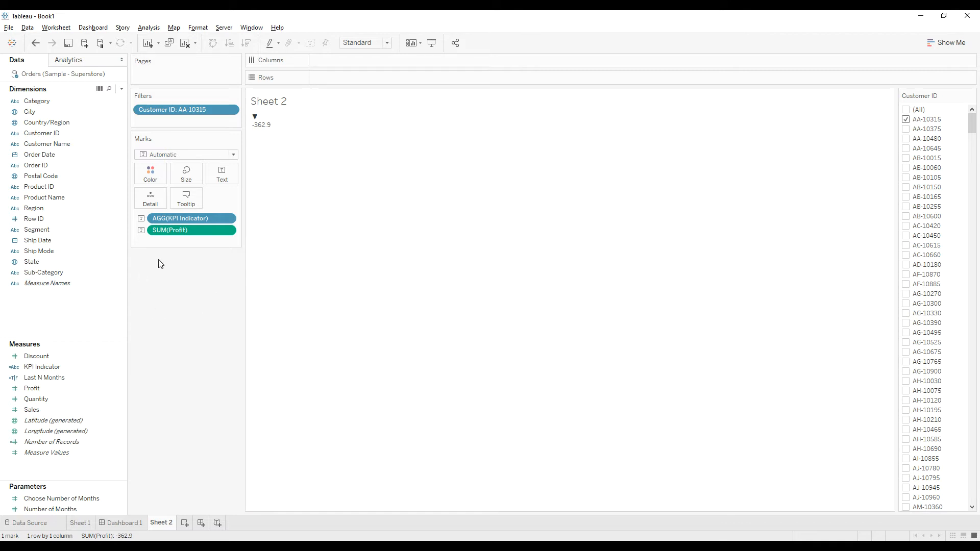
Widen the Marks card and give the Measures list slightly more height
{"action": "left_click_drag", "start_coordinate": [245, 240], "coordinate": [270, 240]}
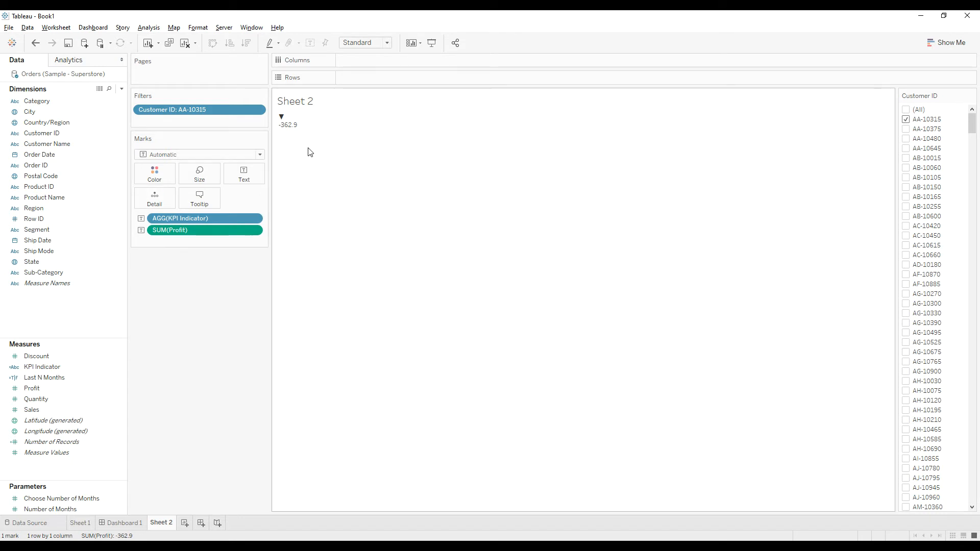
{"action": "mouse_move", "coordinate": [286, 122]}
{"action": "left_click_drag", "start_coordinate": [70, 336], "coordinate": [82, 326]}
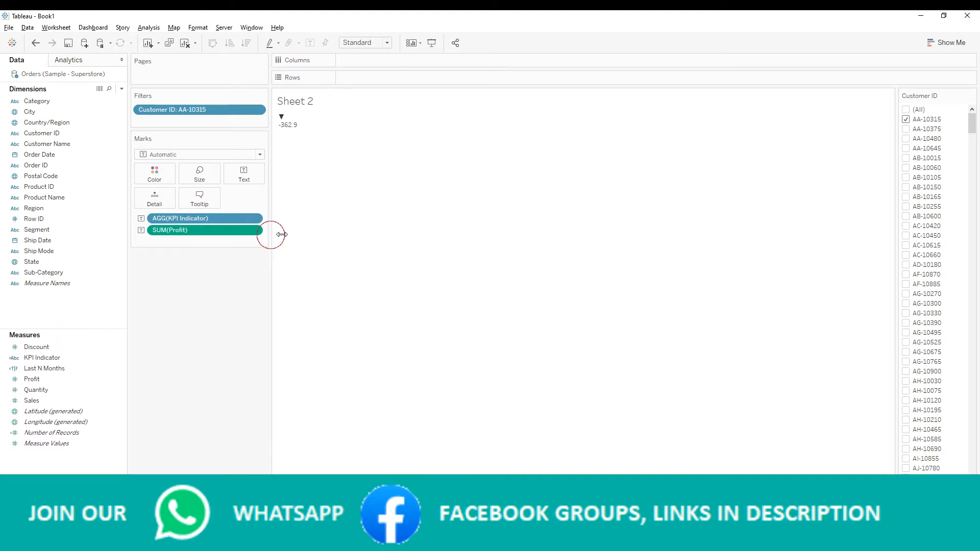
{"action": "left_click_drag", "start_coordinate": [282, 235], "coordinate": [294, 236]}
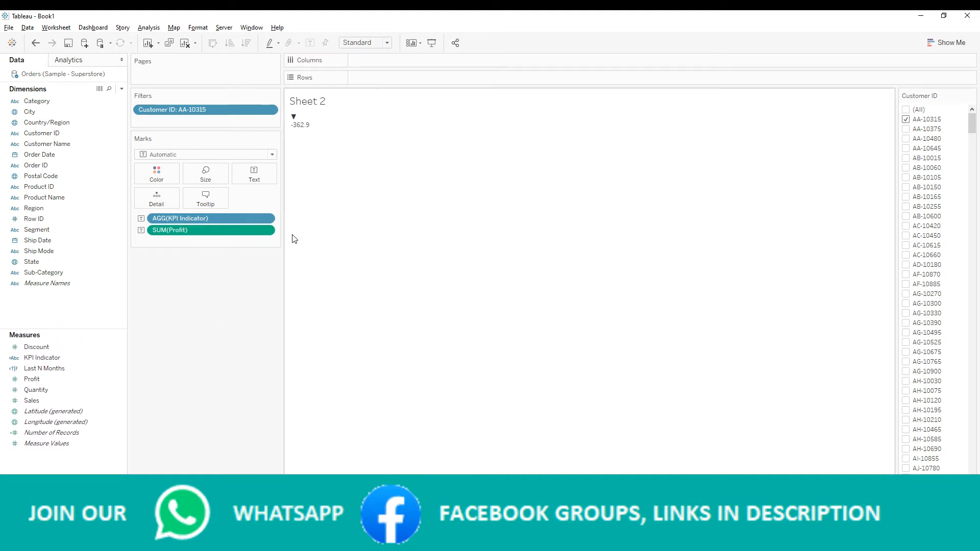
Create a calculated field named Profit with the formula if SUM([Profit])>0 then SUM([Profit]) END
{"action": "right_click", "coordinate": [47, 296]}
{"action": "left_click", "coordinate": [76, 300]}
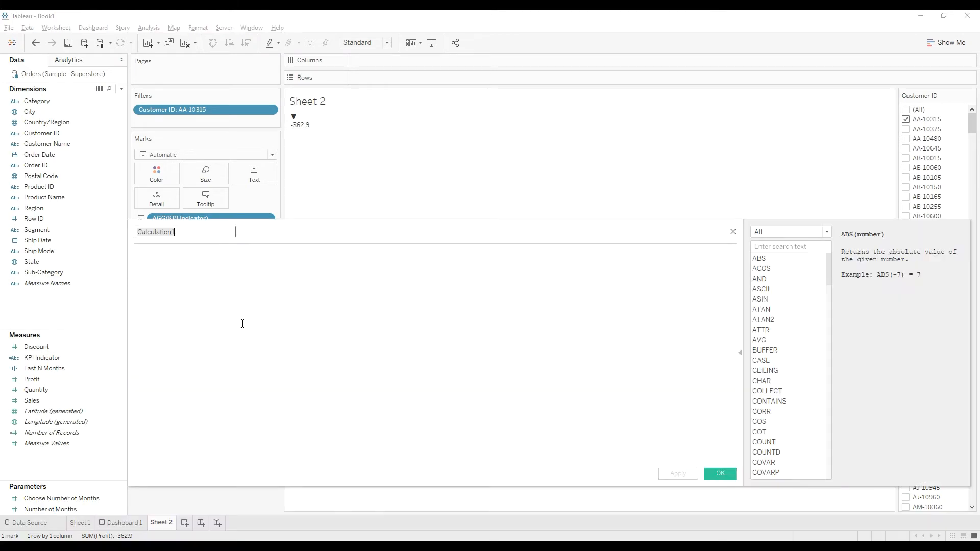
{"action": "type", "text": "Profit"}
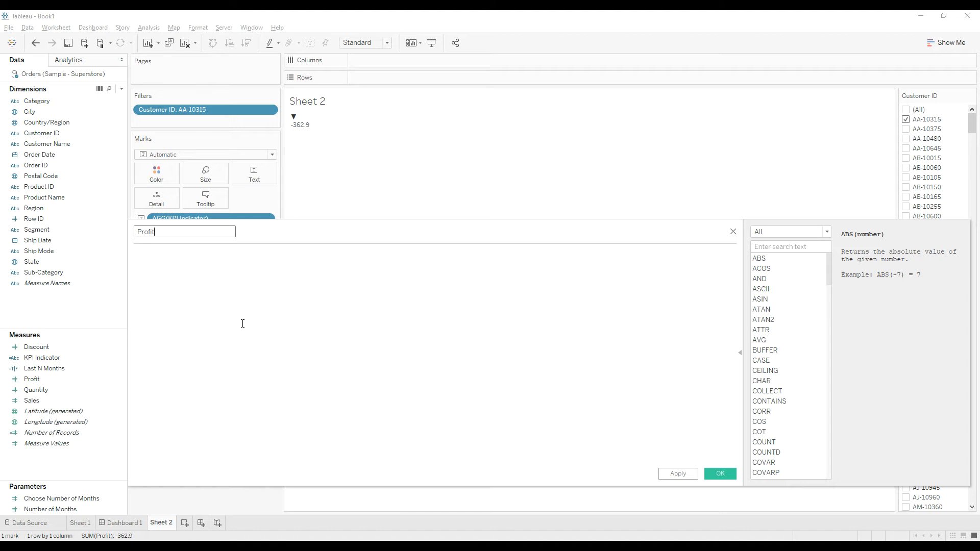
{"action": "left_click", "coordinate": [242, 324]}
{"action": "type", "text": "if SUM(prof"}
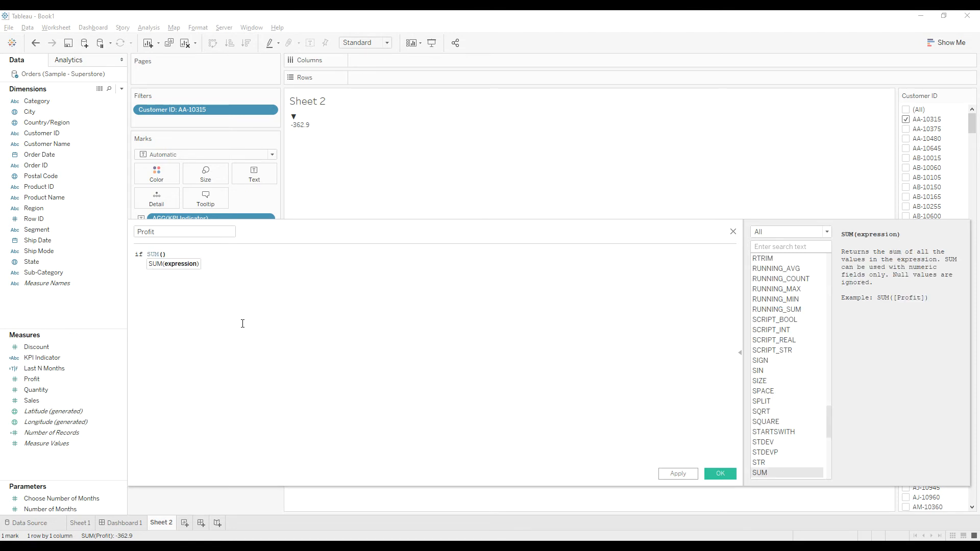
{"action": "type", "text": ">"}
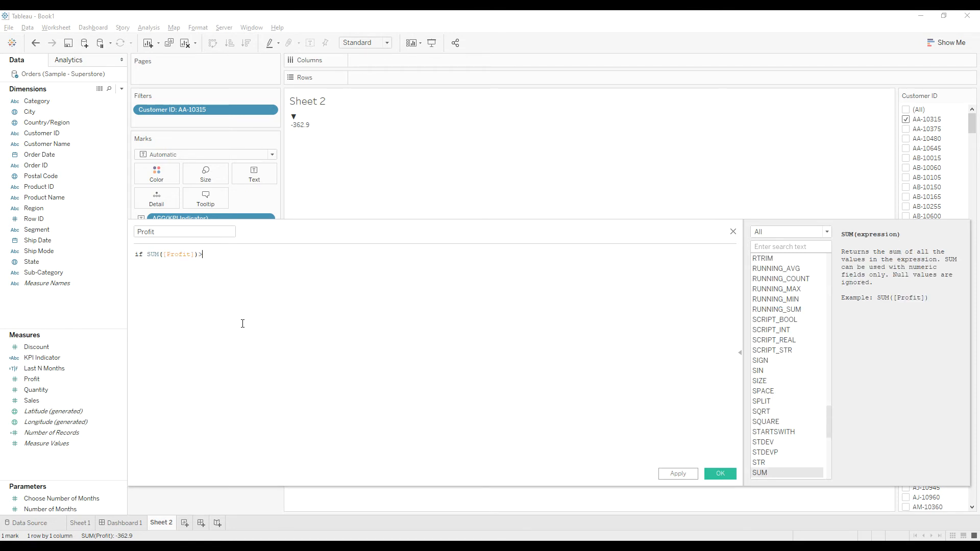
{"action": "type", "text": "0 then SUM([Profit])"}
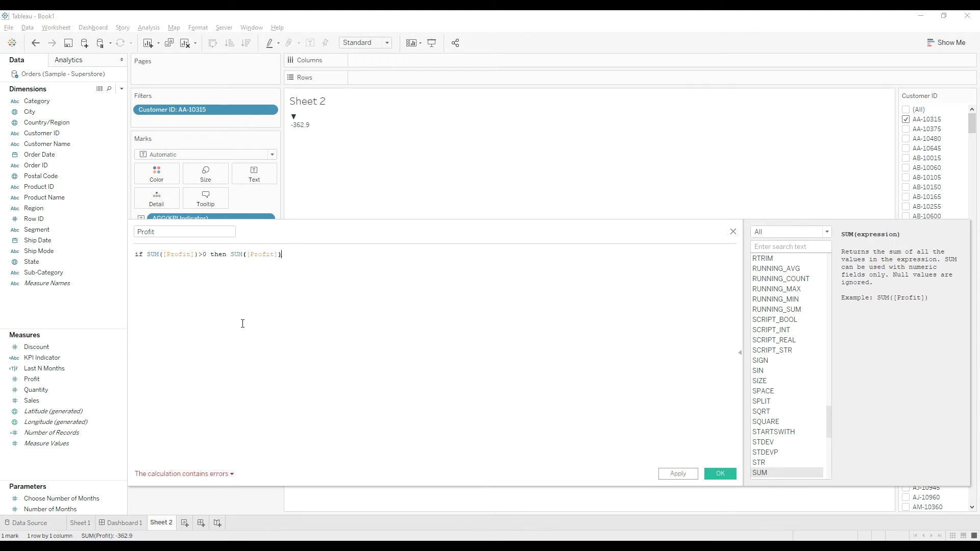
{"action": "type", "text": " END"}
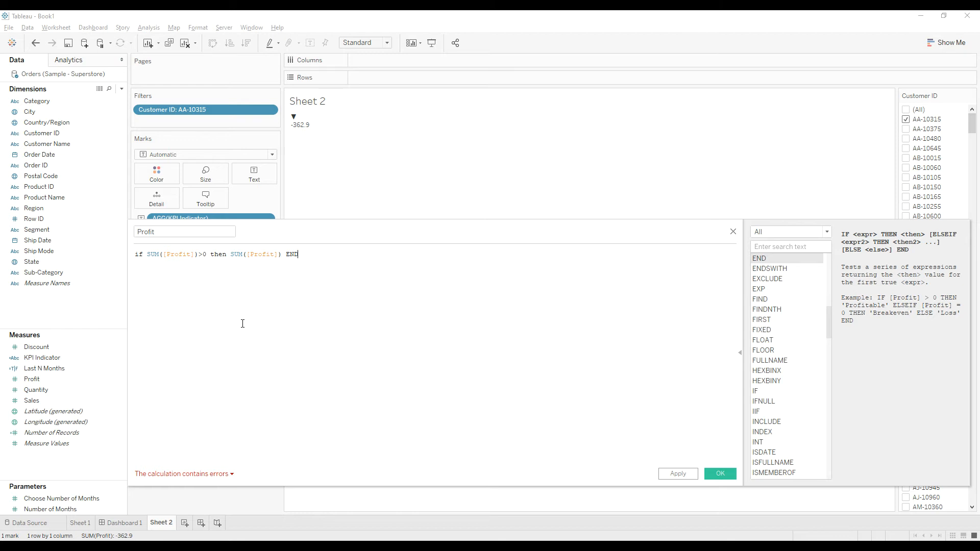
Change the calculated field's name to Profit>0? and save it
{"action": "left_click", "coordinate": [175, 228]}
{"action": "type", "text": ">0?"}
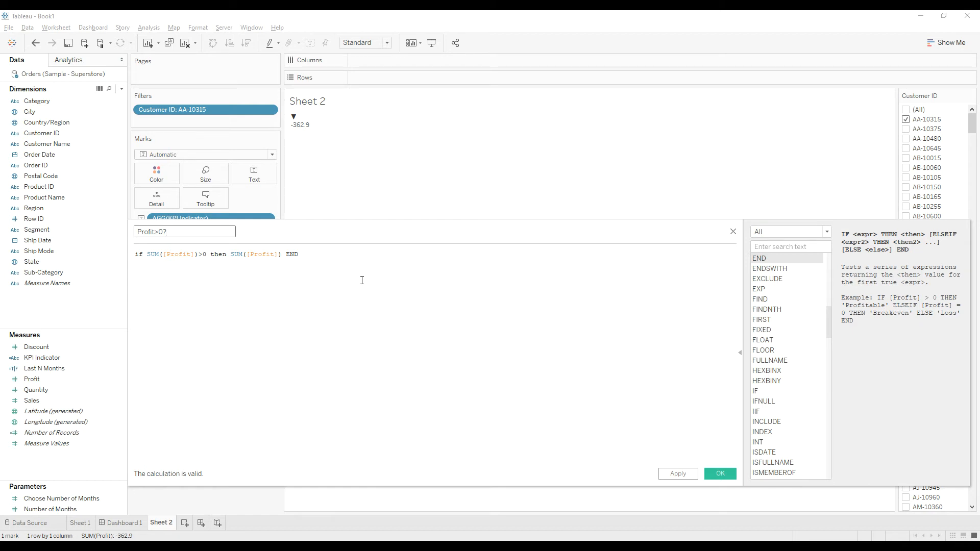
{"action": "left_click", "coordinate": [720, 474]}
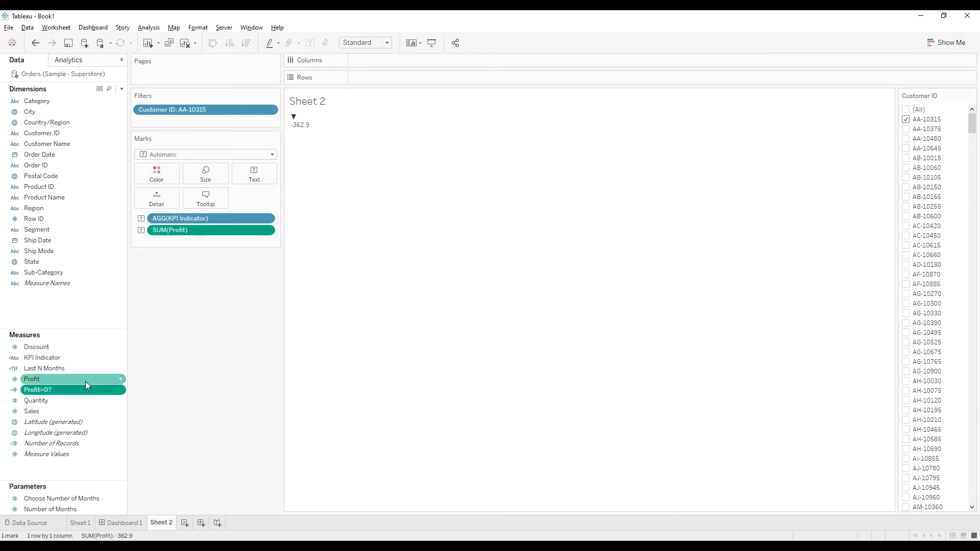
Duplicate the Profit>0? calculated field
{"action": "left_click", "coordinate": [68, 390]}
{"action": "right_click", "coordinate": [68, 390]}
{"action": "left_click", "coordinate": [115, 225]}
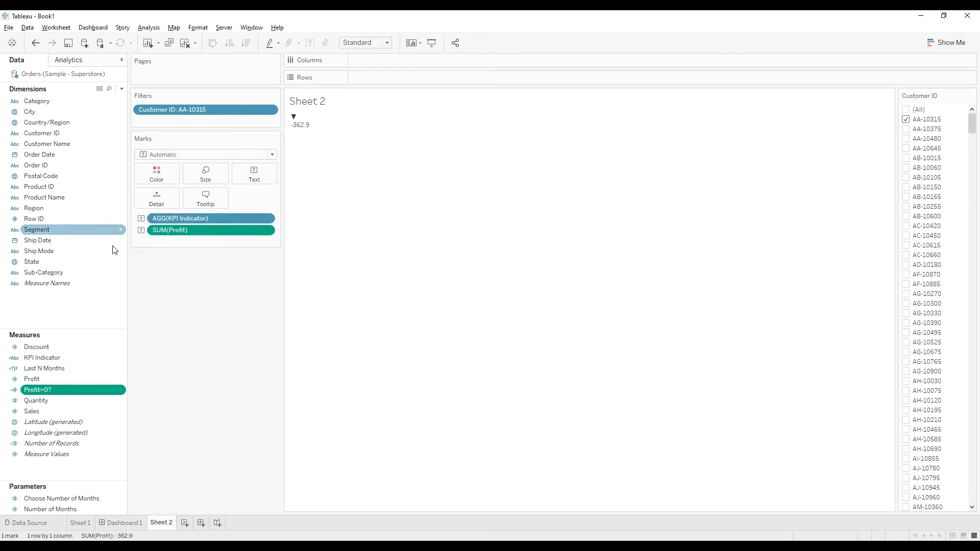
Edit the duplicated calculated field and name it Profit<0?
{"action": "right_click", "coordinate": [65, 400]}
{"action": "left_click", "coordinate": [100, 230]}
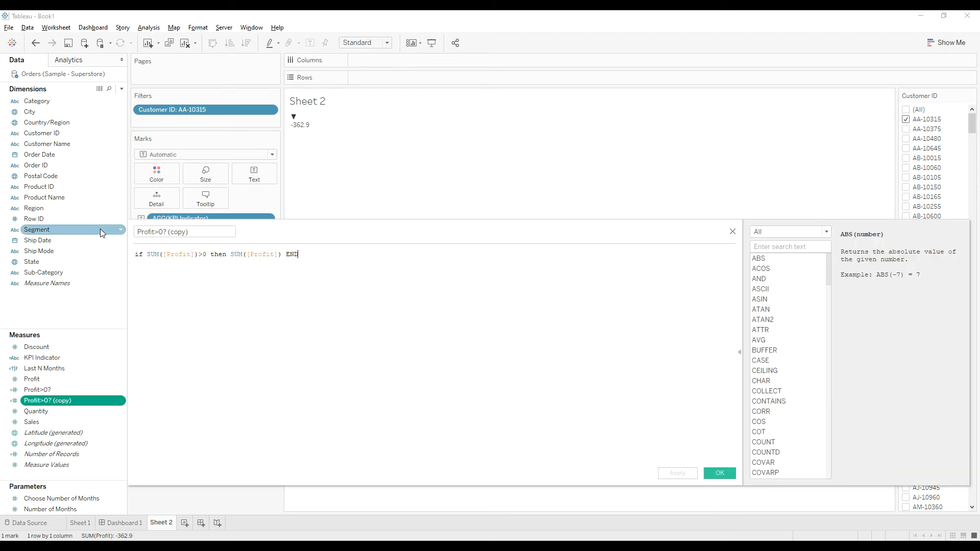
{"action": "left_click", "coordinate": [159, 232]}
{"action": "type", "text": "<"}
{"action": "key", "text": "BackSpace"}
{"action": "key", "text": "BackSpace"}
{"action": "type", "text": "<"}
{"action": "left_click_drag", "start_coordinate": [167, 232], "coordinate": [213, 231]}
{"action": "key", "text": "BackSpace"}
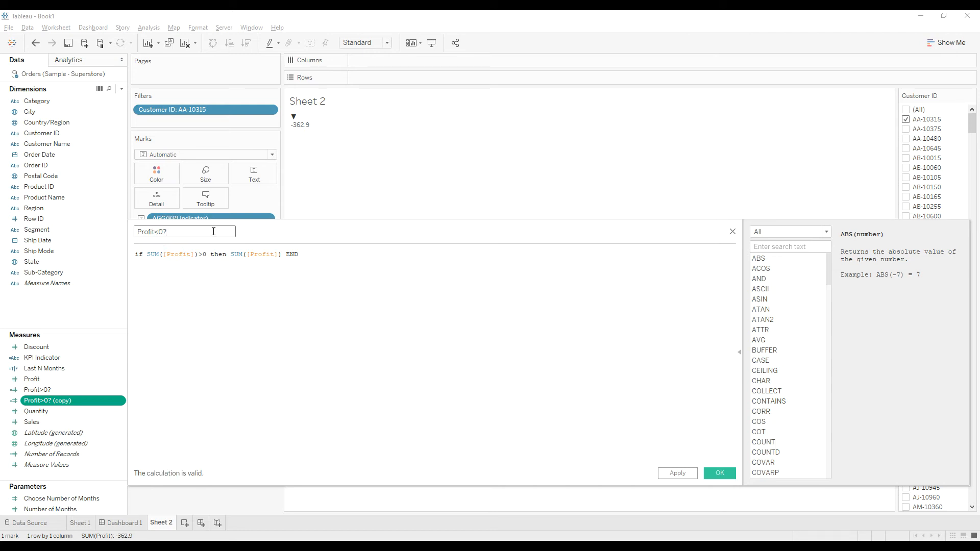
Change the condition in the formula to SUM([Profit])<0 and save the calculated field
{"action": "left_click", "coordinate": [203, 255]}
{"action": "key", "text": "BackSpace"}
{"action": "type", "text": "<"}
{"action": "left_click_drag", "start_coordinate": [322, 253], "coordinate": [144, 252]}
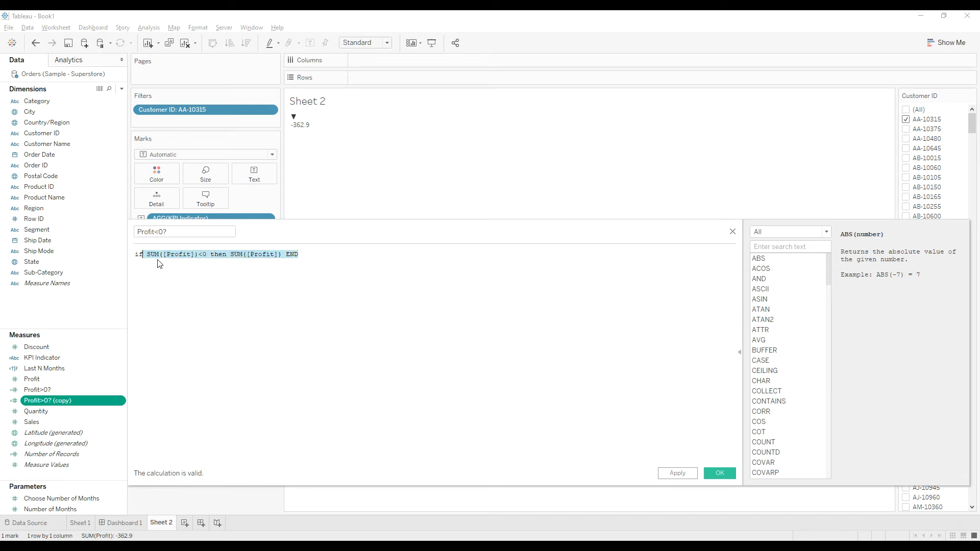
{"action": "left_click", "coordinate": [267, 293]}
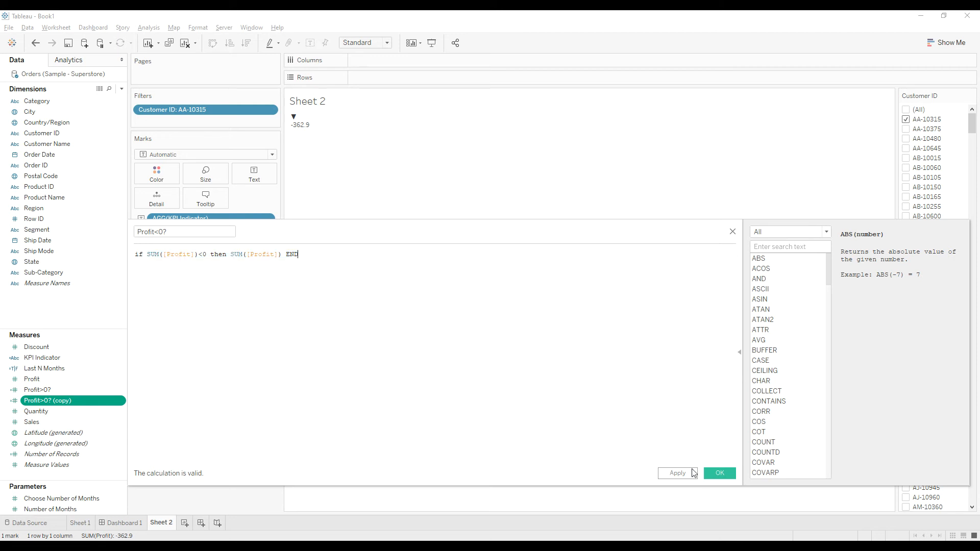
{"action": "left_click", "coordinate": [719, 474]}
Put Profit<0? and Profit>0? on the sheet as text marks and remove SUM(Profit) from the Marks card
{"action": "left_click", "coordinate": [48, 390]}
{"action": "left_click_drag", "start_coordinate": [46, 391], "coordinate": [282, 211]}
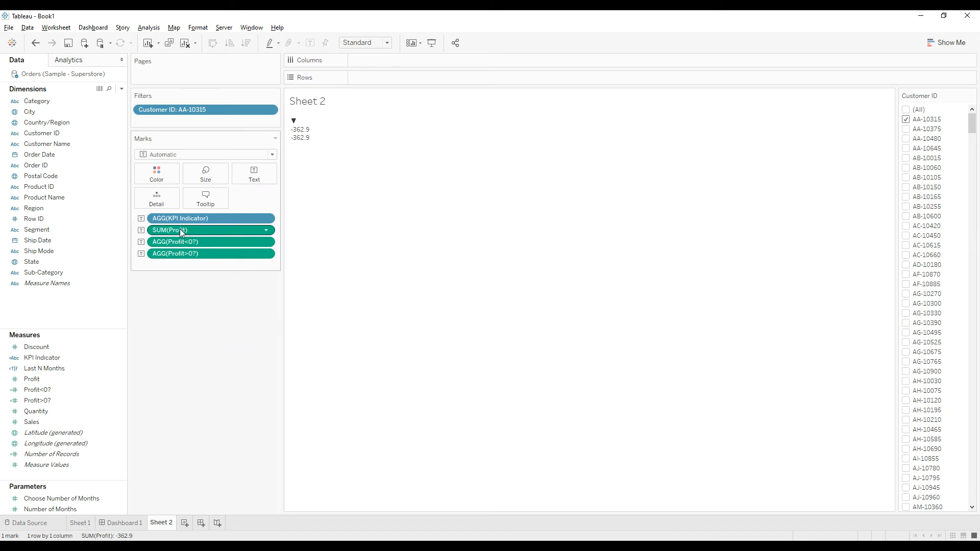
{"action": "left_click_drag", "start_coordinate": [180, 229], "coordinate": [203, 345]}
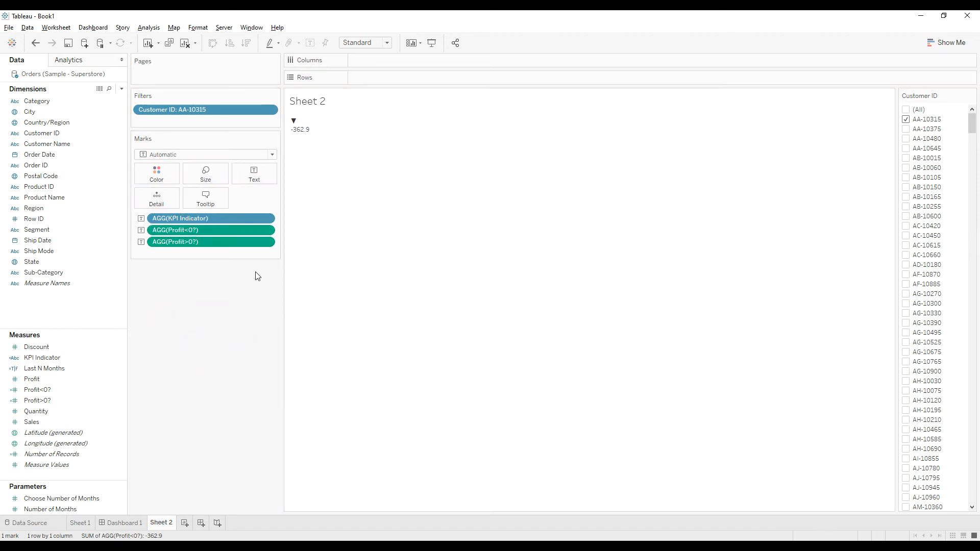
Edit the text label so Profit>0? follows KPI Indicator on the same line, and insert Profit<0? after it
{"action": "left_click", "coordinate": [254, 176]}
{"action": "left_click", "coordinate": [330, 196]}
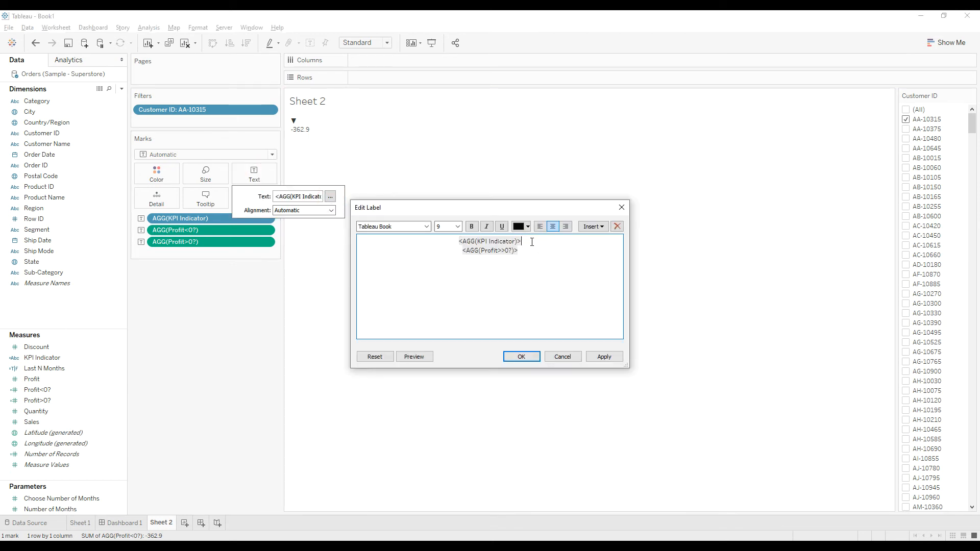
{"action": "key", "text": "Delete"}
{"action": "double_click", "coordinate": [523, 242]}
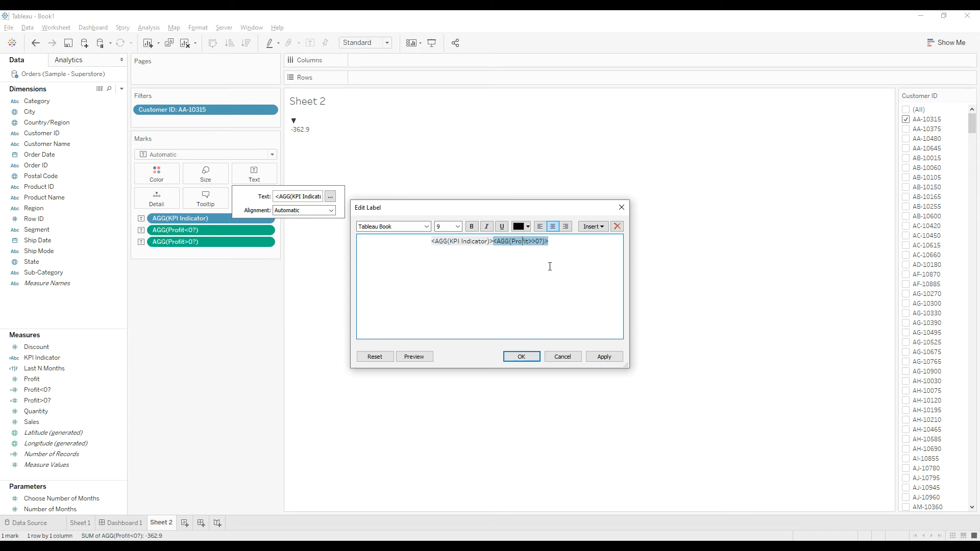
{"action": "left_click", "coordinate": [566, 244]}
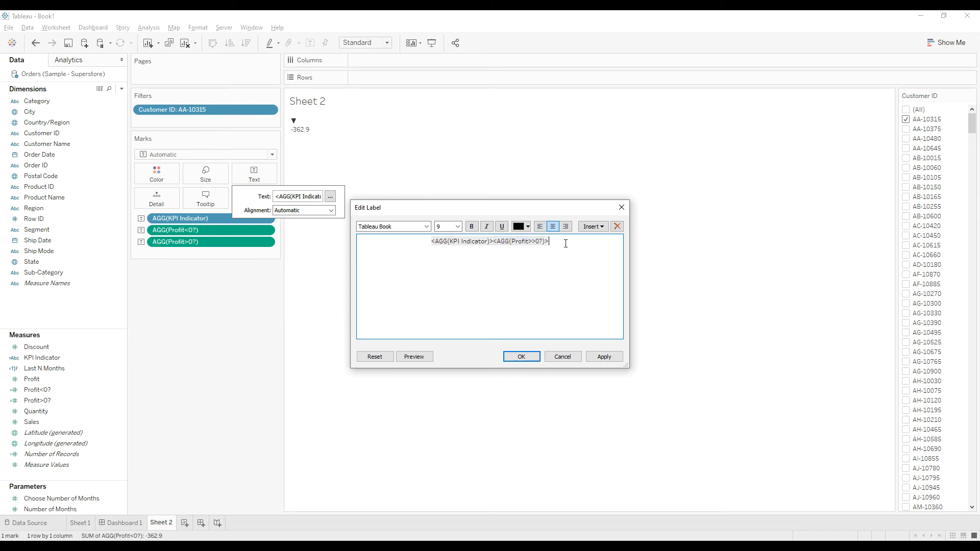
{"action": "left_click", "coordinate": [594, 226]}
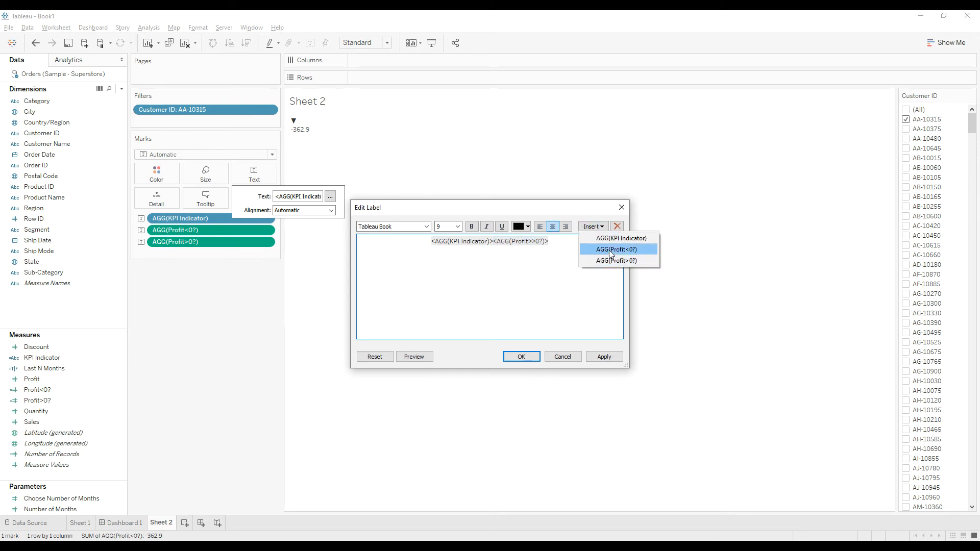
{"action": "left_click", "coordinate": [612, 254]}
{"action": "left_click", "coordinate": [548, 271]}
Set the font size of the entire label text to 26
{"action": "left_click", "coordinate": [403, 243]}
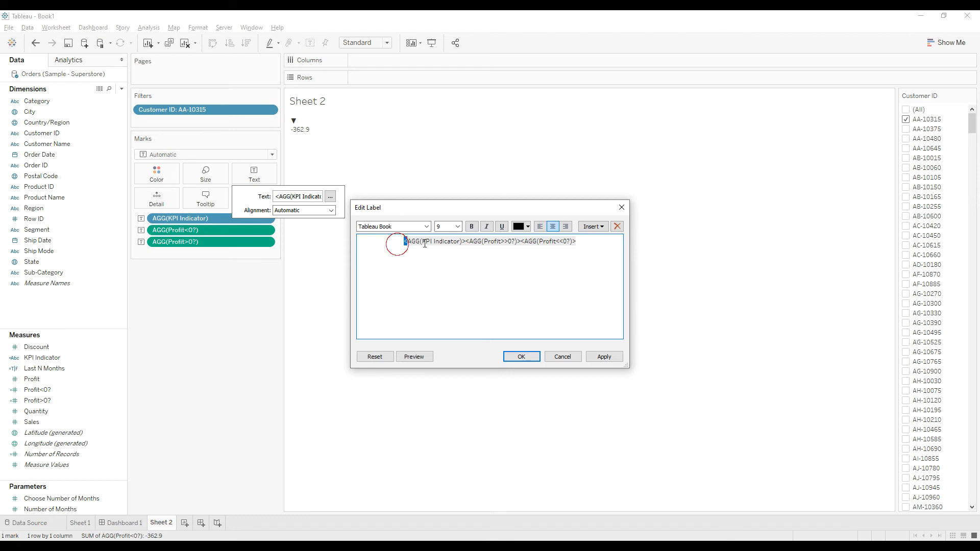
{"action": "left_click_drag", "start_coordinate": [404, 244], "coordinate": [581, 244]}
{"action": "left_click_drag", "start_coordinate": [531, 295], "coordinate": [435, 243]}
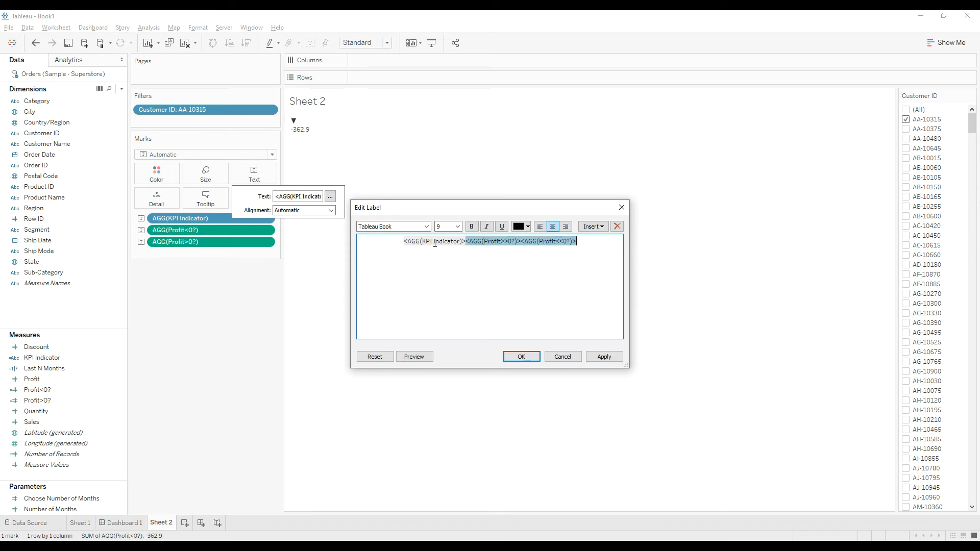
{"action": "left_click_drag", "start_coordinate": [390, 246], "coordinate": [612, 243]}
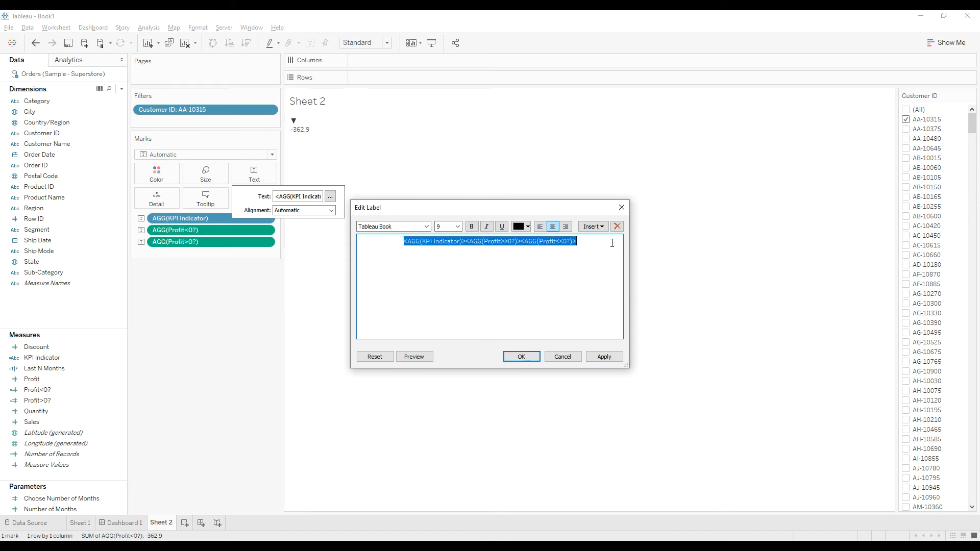
{"action": "left_click", "coordinate": [457, 226]}
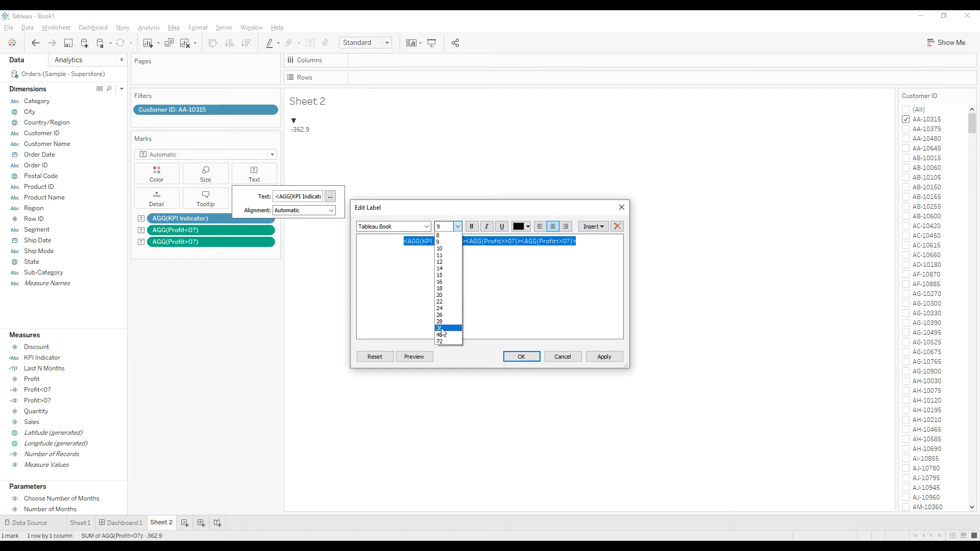
{"action": "left_click", "coordinate": [439, 331]}
{"action": "left_click", "coordinate": [460, 227]}
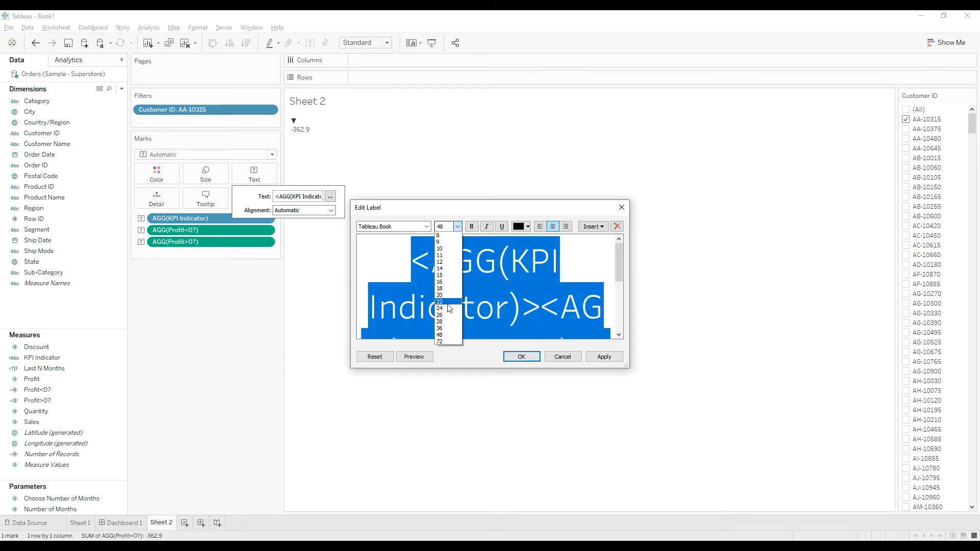
{"action": "left_click", "coordinate": [441, 324]}
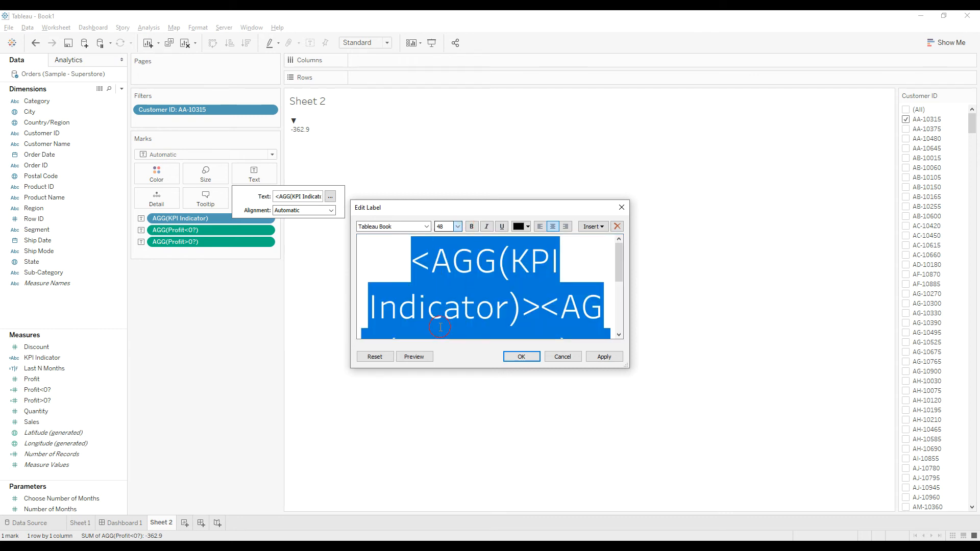
{"action": "left_click", "coordinate": [457, 227]}
{"action": "left_click", "coordinate": [444, 315]}
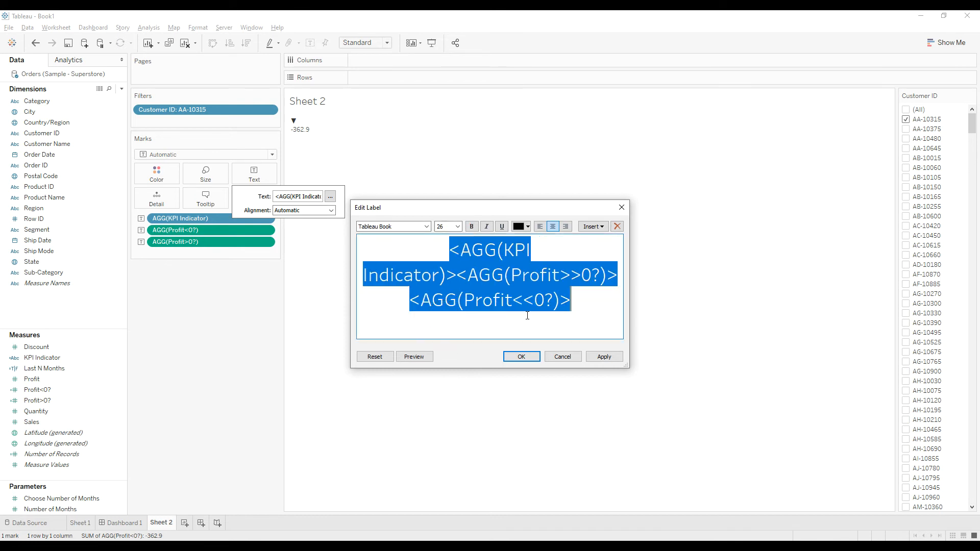
{"action": "left_click", "coordinate": [607, 304]}
Enlarge and reposition the label editor to fit the three fields on one line, and select each field in turn
{"action": "left_click_drag", "start_coordinate": [628, 366], "coordinate": [936, 400]}
{"action": "left_click_drag", "start_coordinate": [657, 207], "coordinate": [360, 159]}
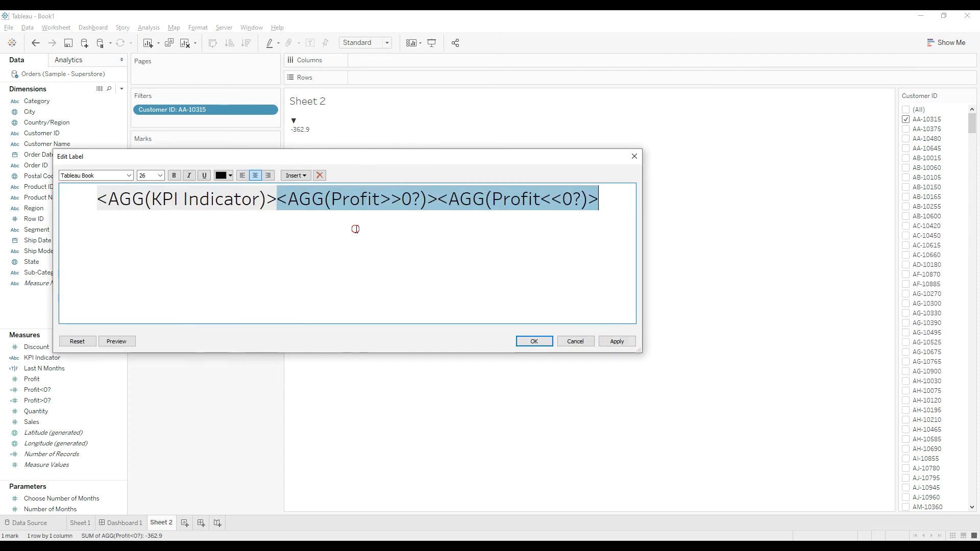
{"action": "double_click", "coordinate": [226, 200]}
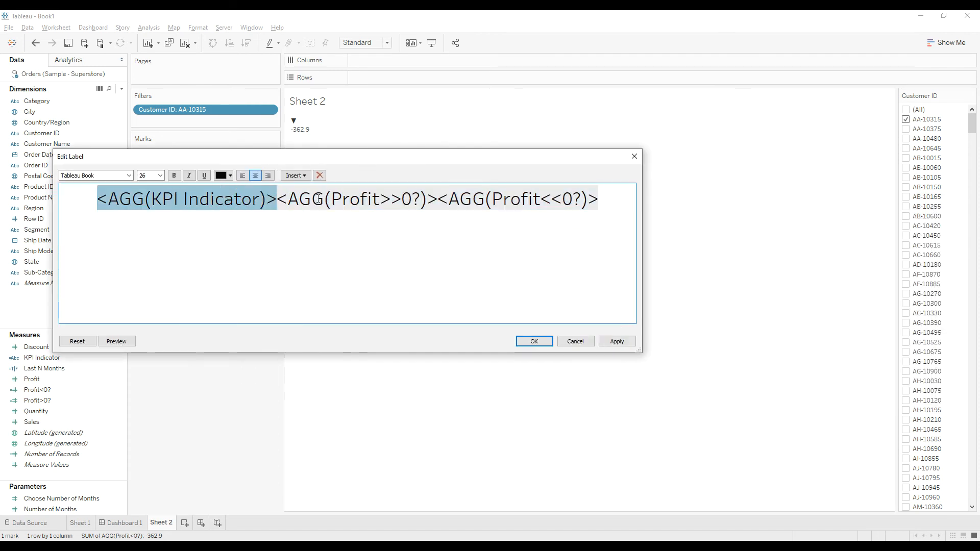
{"action": "double_click", "coordinate": [345, 203]}
{"action": "double_click", "coordinate": [501, 203]}
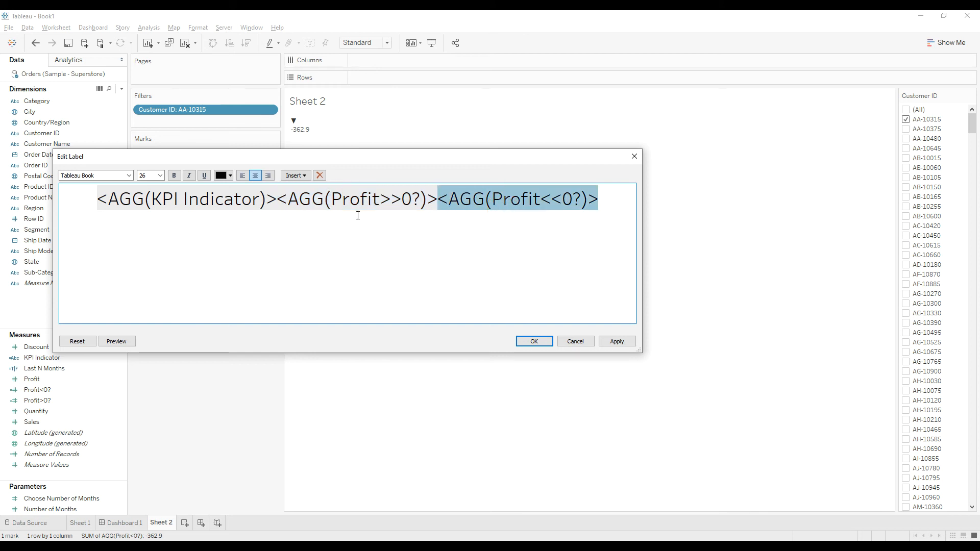
Insert a space between KPI Indicator and Profit>0? and another between Profit>0? and Profit<0? in the label text
{"action": "left_click", "coordinate": [278, 206]}
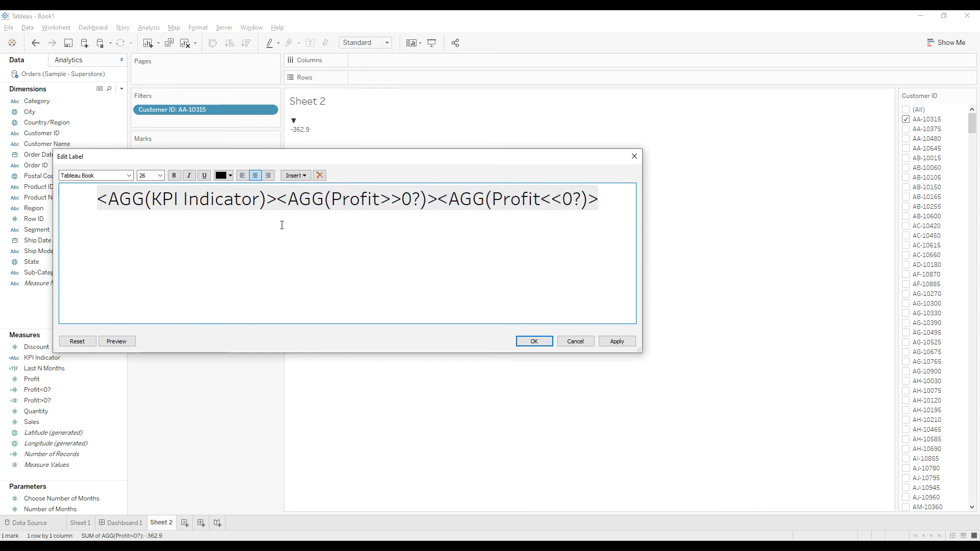
{"action": "left_click", "coordinate": [439, 198]}
{"action": "left_click", "coordinate": [381, 262]}
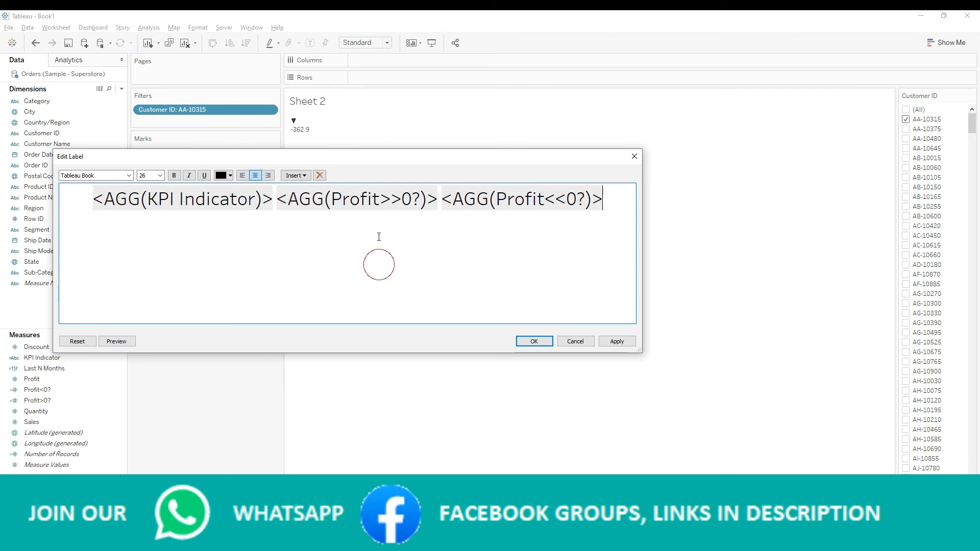
Colour the Profit>0? field green and the Profit<0? field red in the label text
{"action": "double_click", "coordinate": [356, 199]}
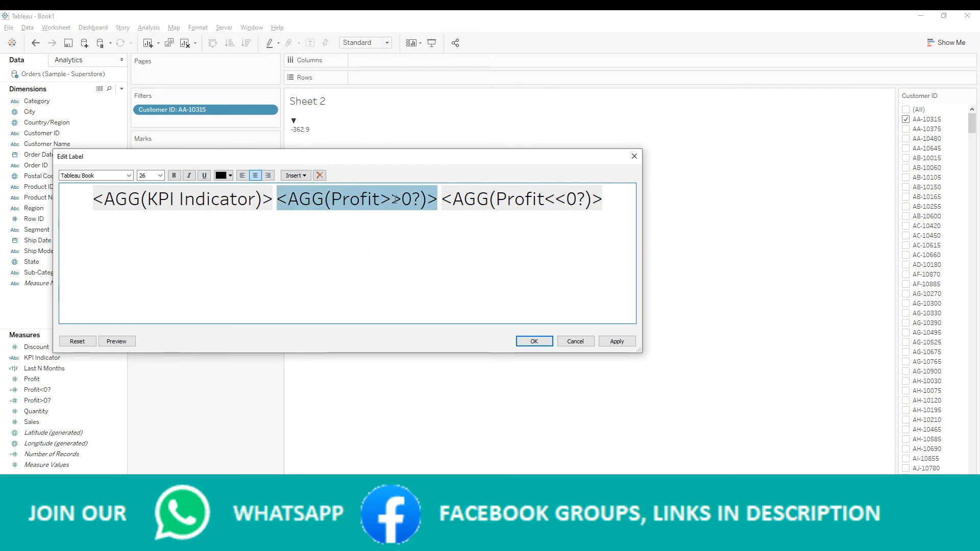
{"action": "left_click", "coordinate": [224, 179]}
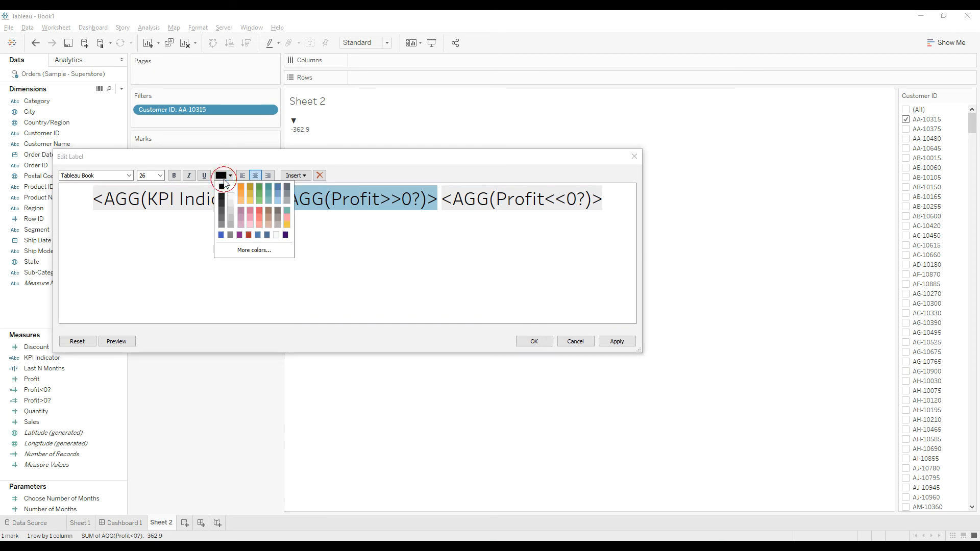
{"action": "left_click", "coordinate": [260, 186]}
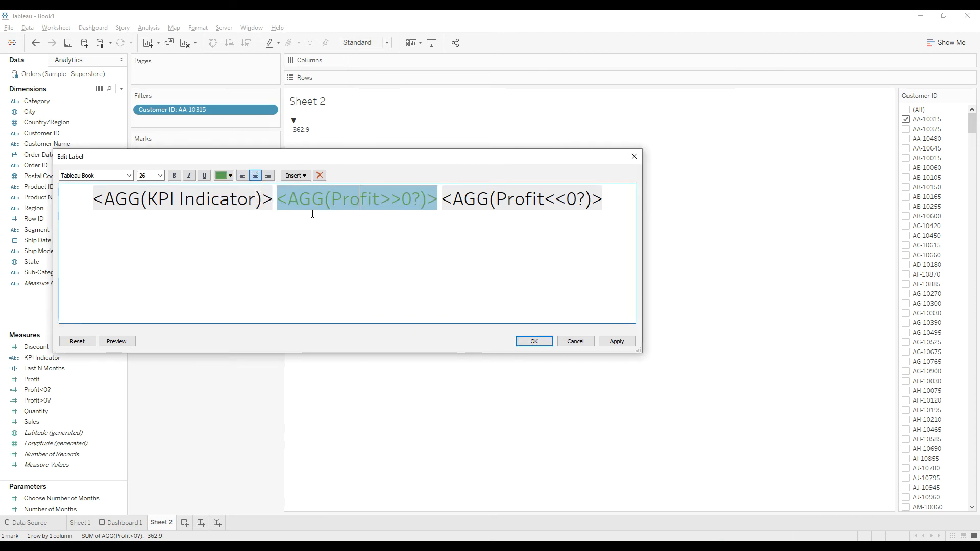
{"action": "left_click", "coordinate": [491, 198]}
{"action": "left_click", "coordinate": [226, 176]}
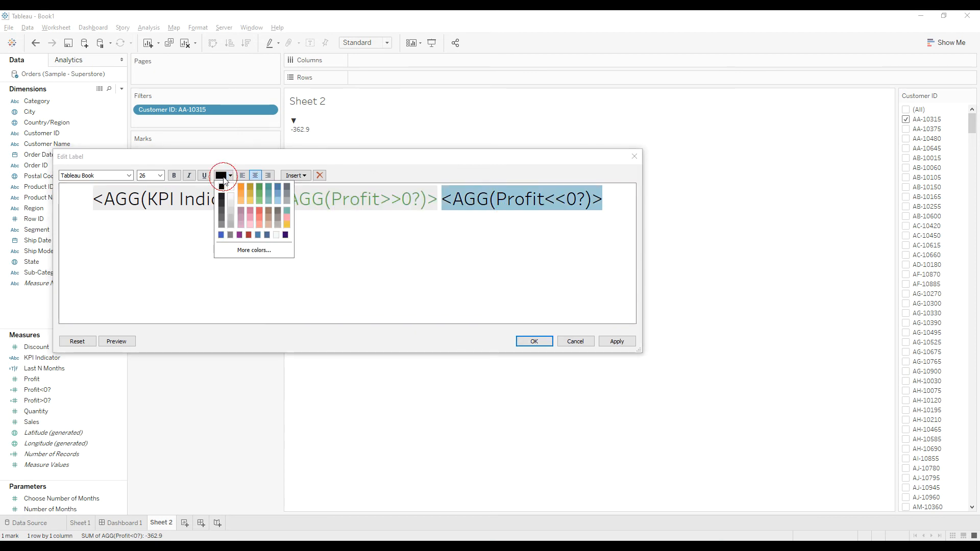
{"action": "left_click", "coordinate": [260, 211]}
{"action": "left_click", "coordinate": [377, 246]}
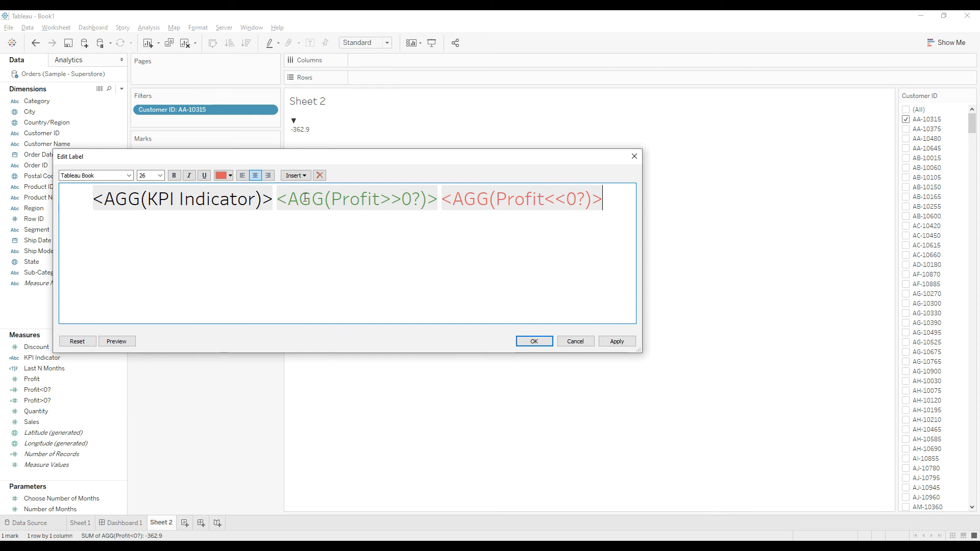
{"action": "left_click_drag", "start_coordinate": [291, 200], "coordinate": [438, 200]}
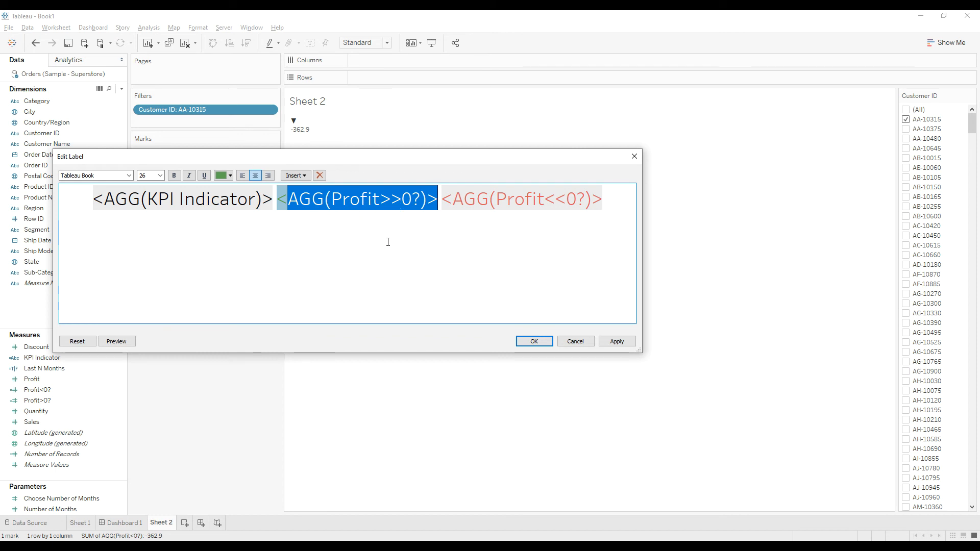
{"action": "left_click", "coordinate": [493, 202]}
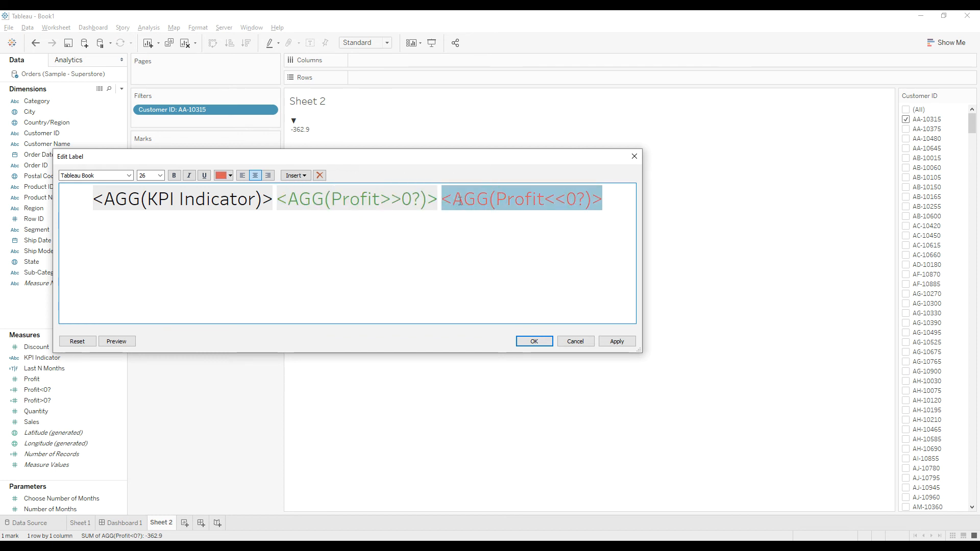
{"action": "left_click_drag", "start_coordinate": [456, 200], "coordinate": [578, 201]}
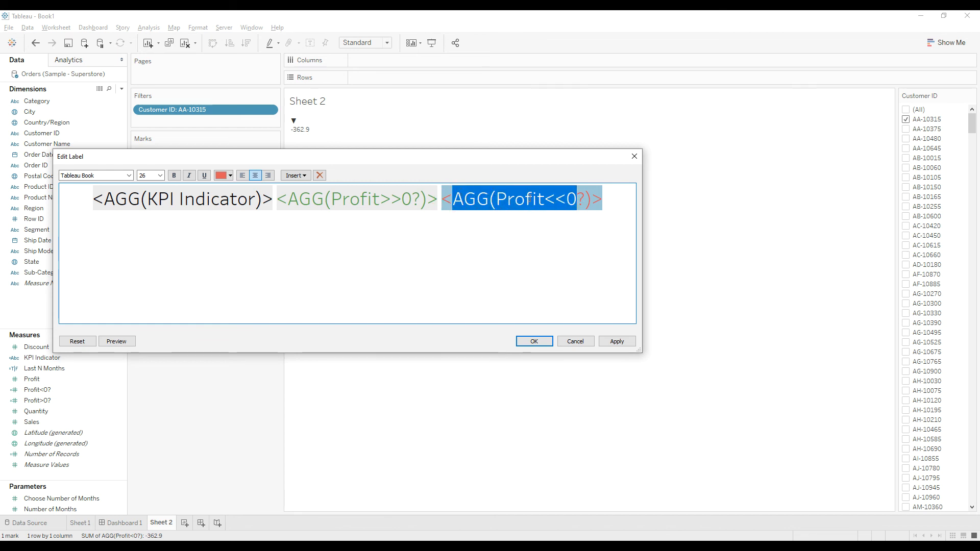
{"action": "left_click", "coordinate": [507, 232]}
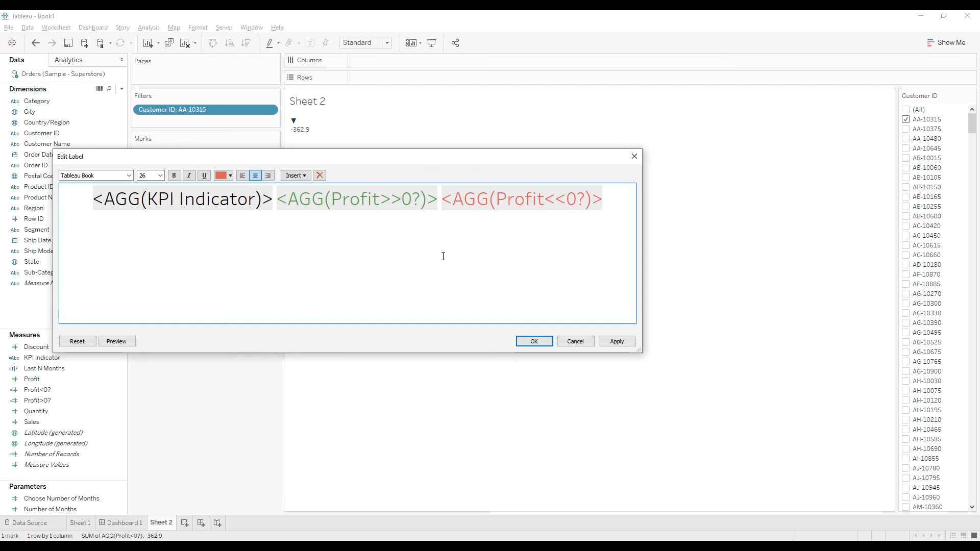
Accept the label changes and set the sheet's fit to Entire View
{"action": "left_click", "coordinate": [534, 341]}
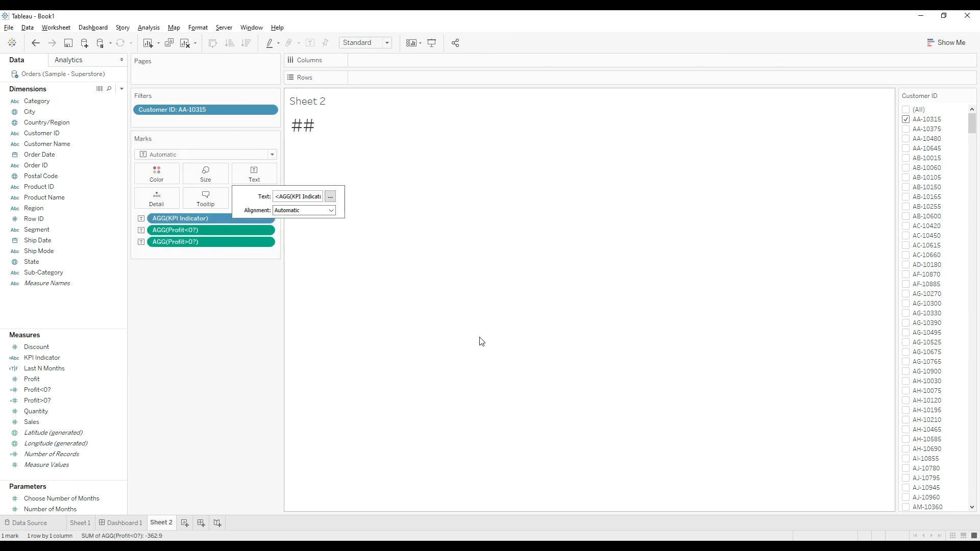
{"action": "left_click", "coordinate": [359, 43]}
{"action": "left_click", "coordinate": [358, 79]}
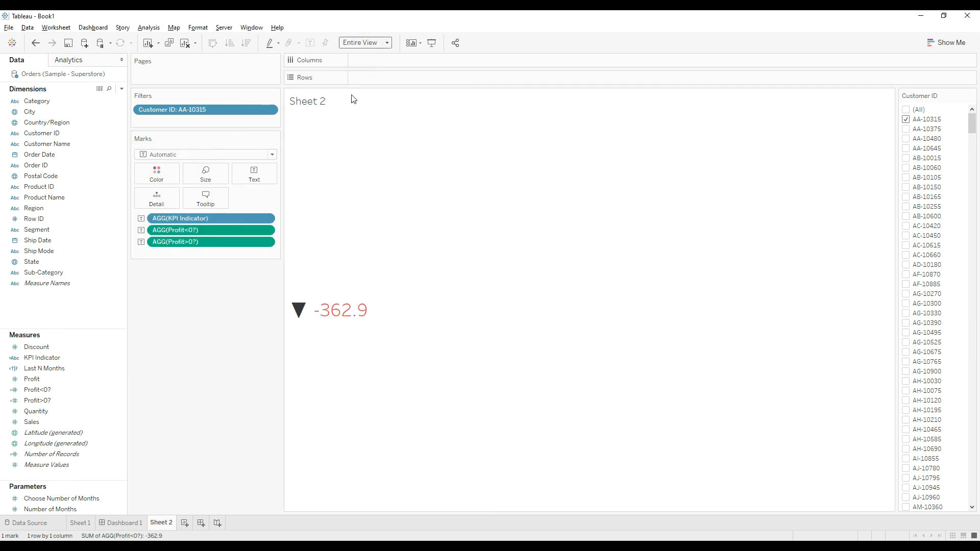
Add the fourth listed customer to the Customer ID filter selection and inspect the KPI mark's tooltip
{"action": "mouse_move", "coordinate": [351, 321]}
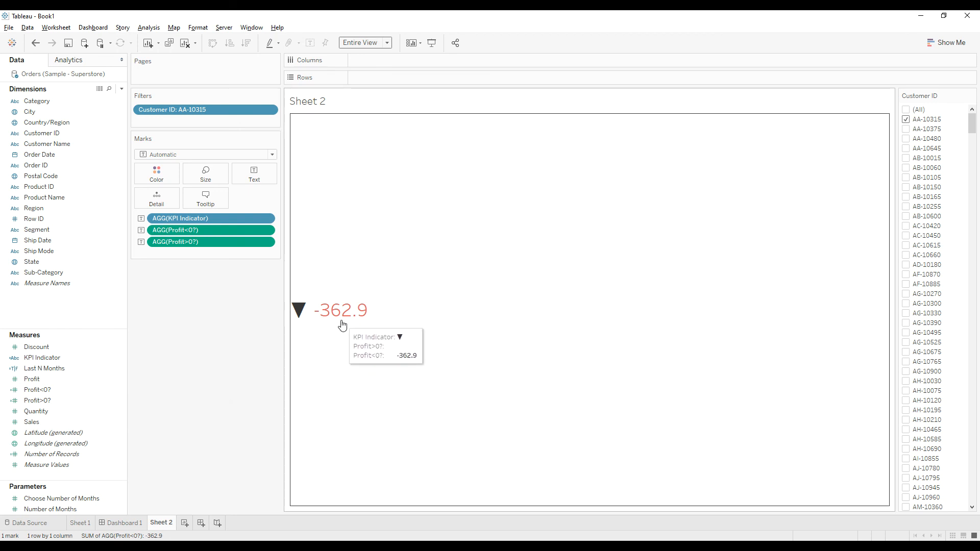
{"action": "left_click", "coordinate": [906, 148]}
{"action": "mouse_move", "coordinate": [307, 336]}
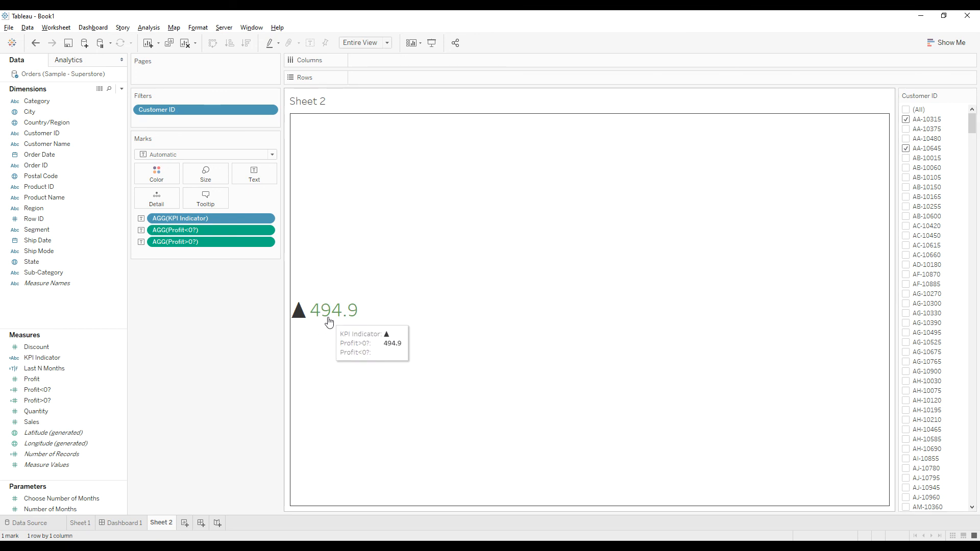